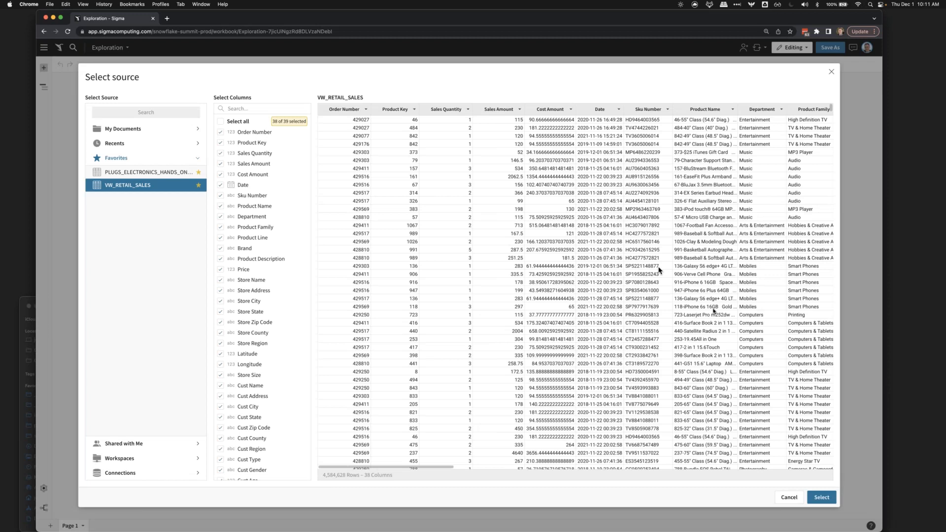
- Add the VW_RETAIL_SALES source to the page as a table and look through its columns
left_click(820, 498)
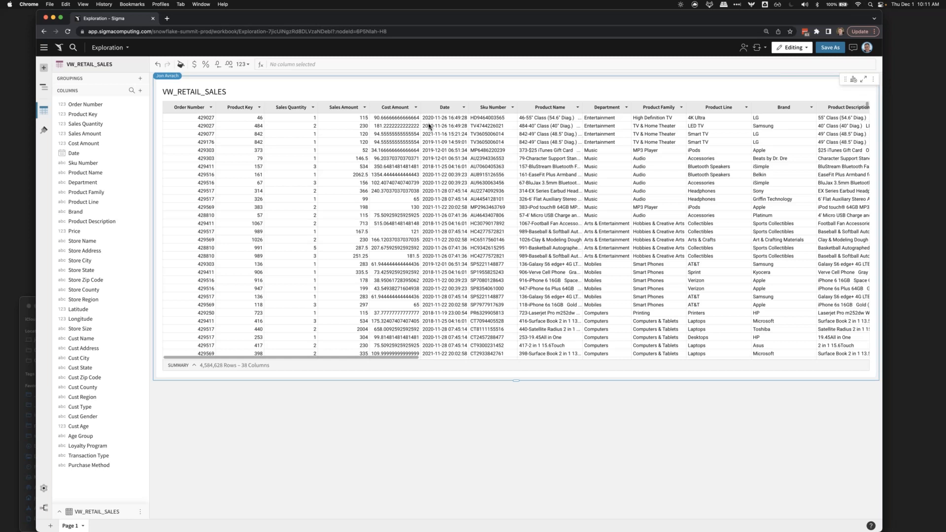
scroll(429, 126, "right", 6)
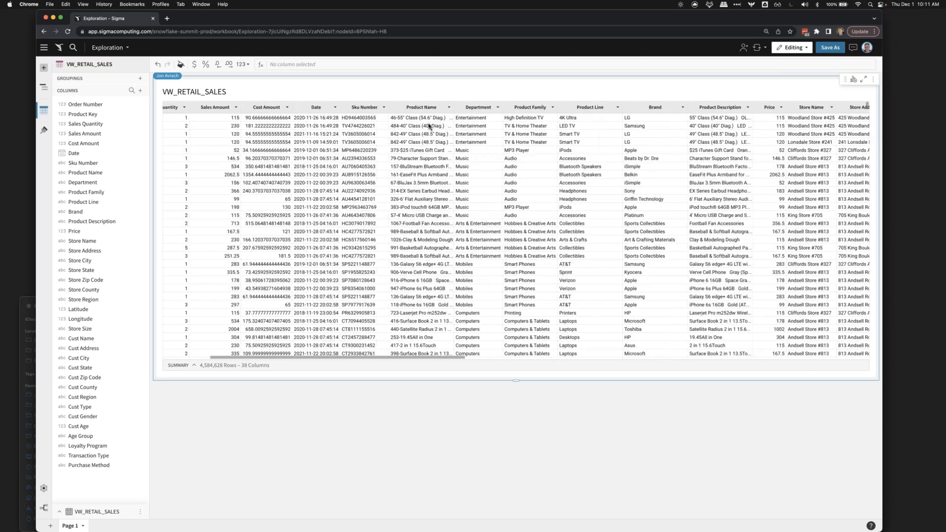
scroll(428, 126, "right", 20)
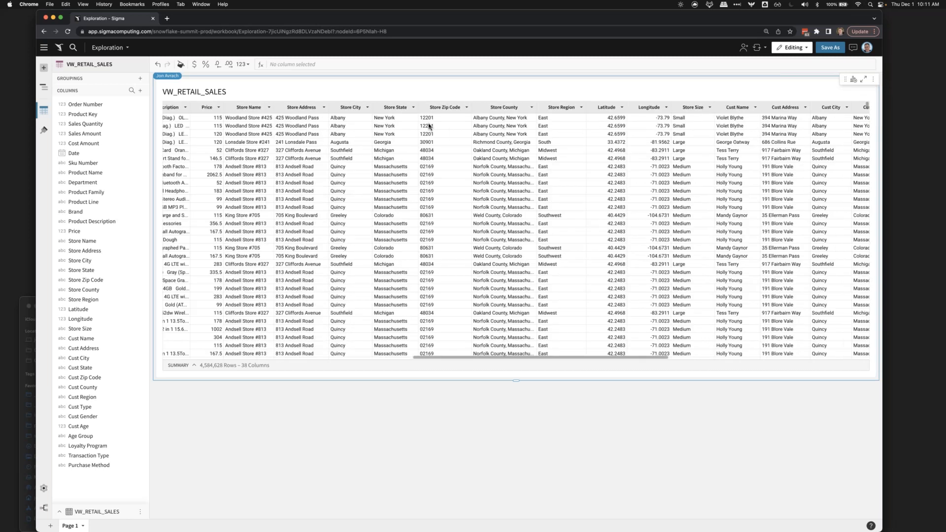
scroll(428, 126, "right", 8)
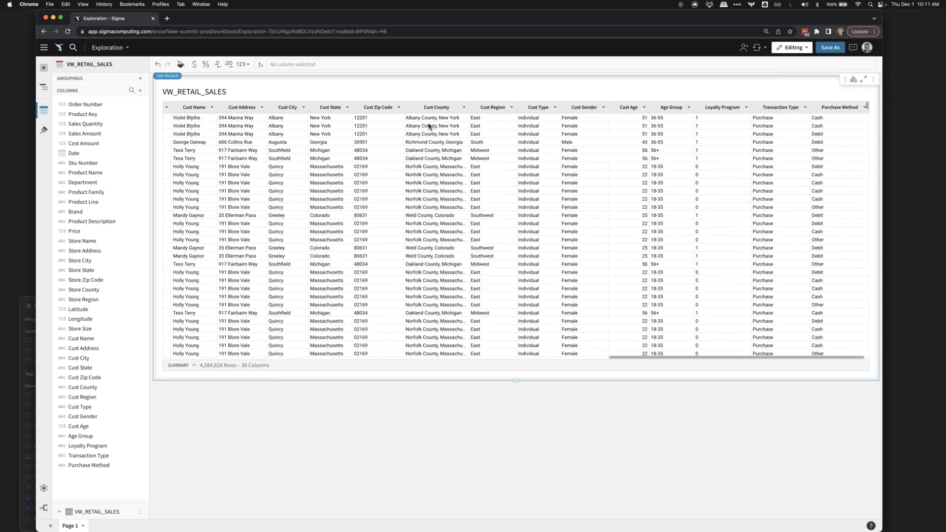
scroll(429, 125, "left", 10)
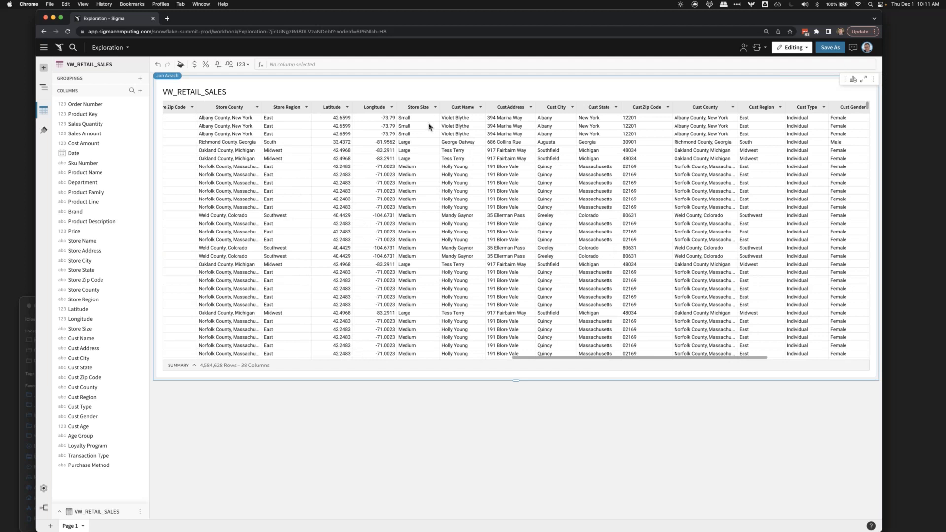
scroll(428, 126, "left", 12)
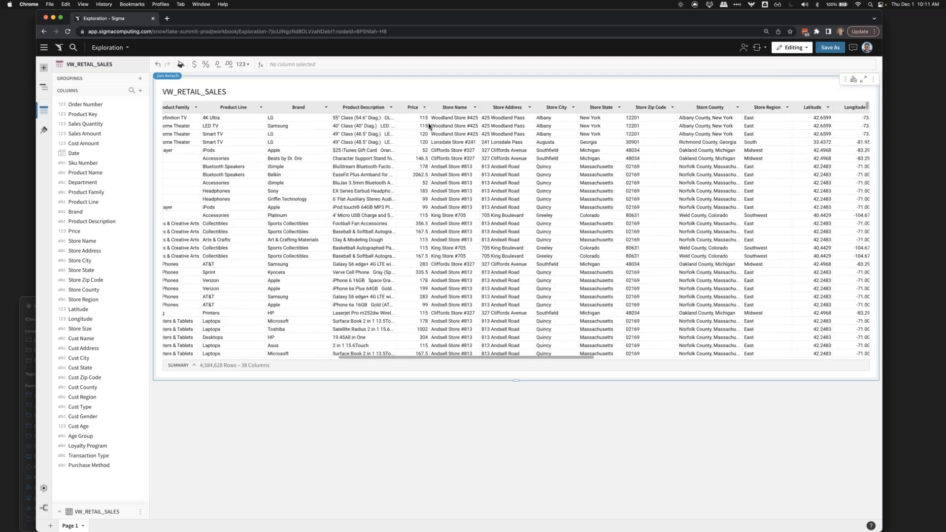
scroll(428, 125, "left", 8)
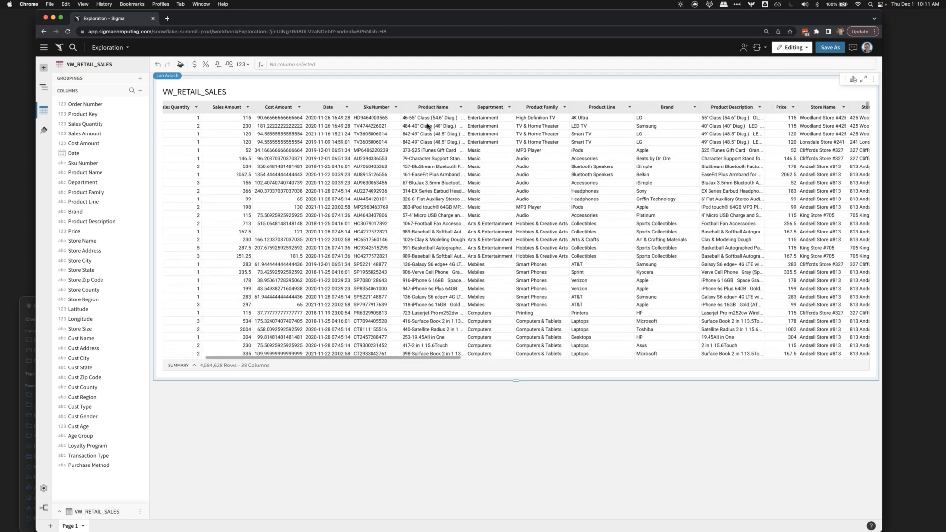
- Filter the table to keep only rows whose Department is Photography
left_click(495, 107)
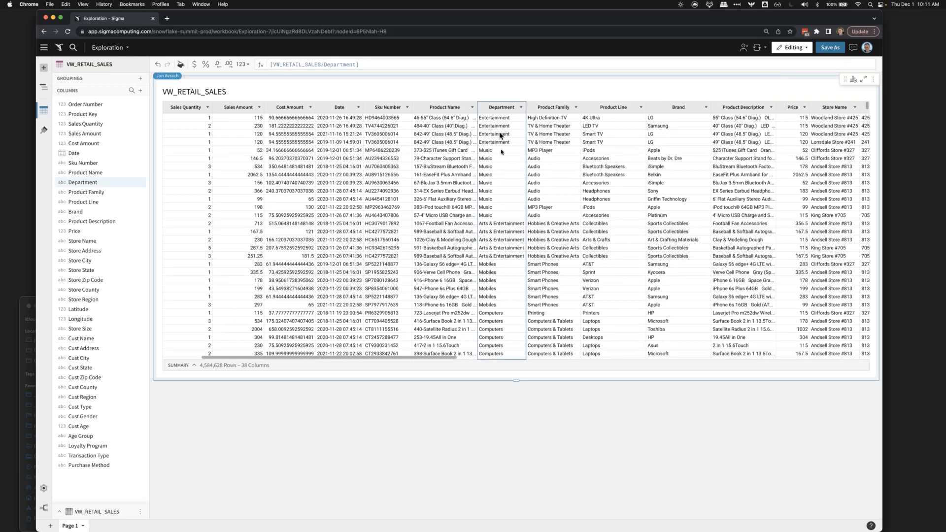
scroll(501, 152, "up", 5)
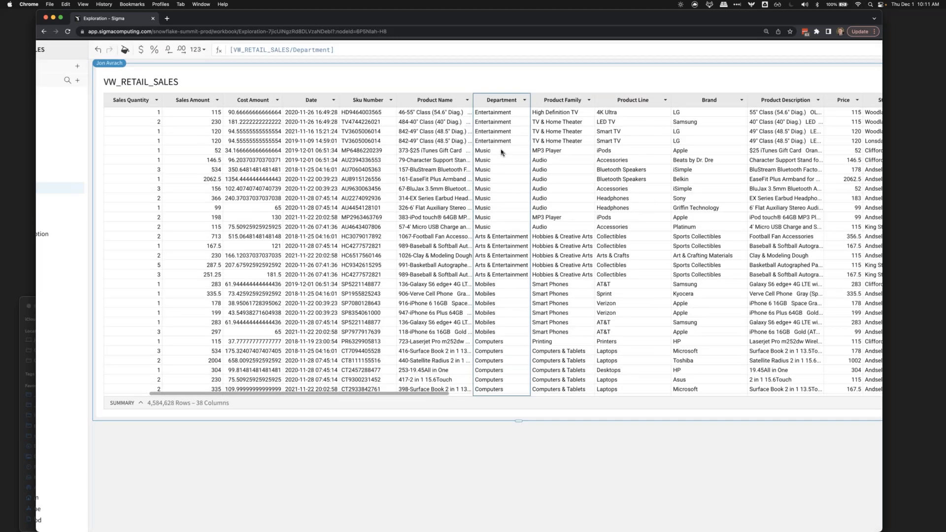
left_click(504, 273)
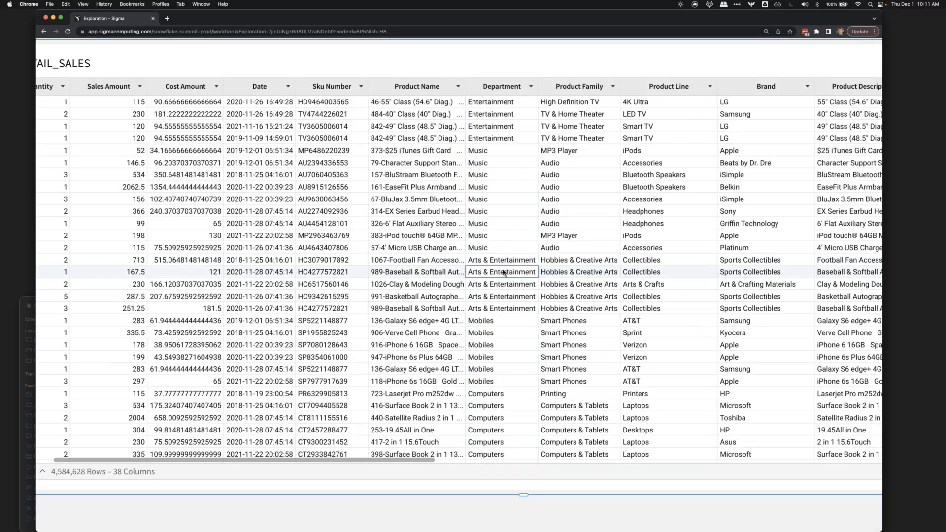
scroll(503, 272, "down", 5)
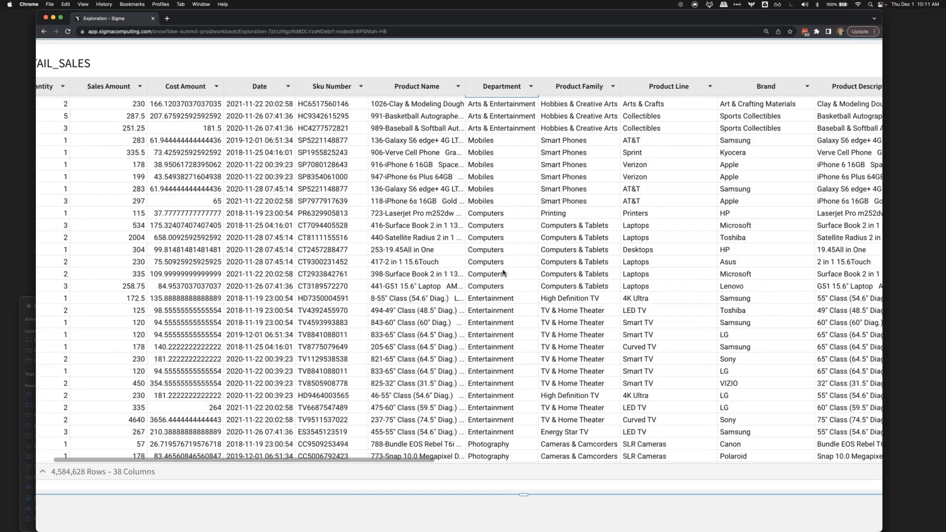
scroll(503, 272, "down", 7)
right_click(499, 254)
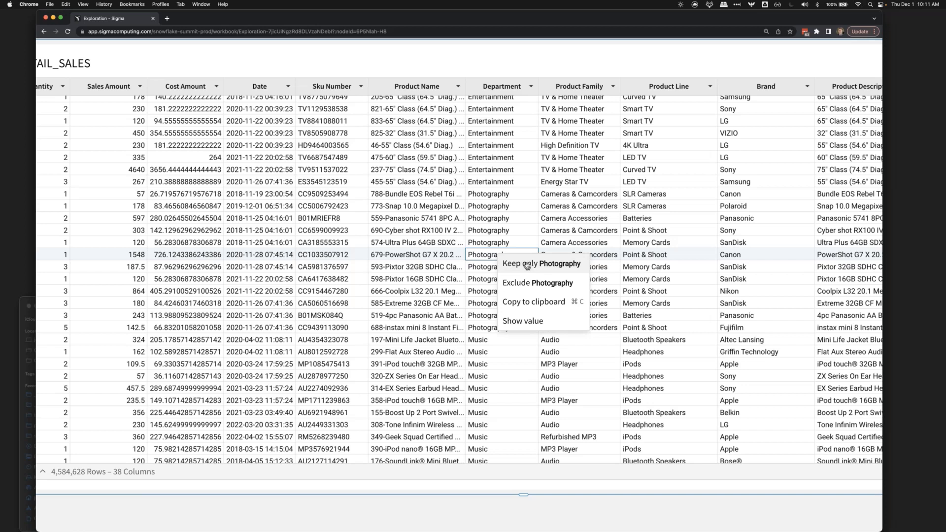
left_click(526, 265)
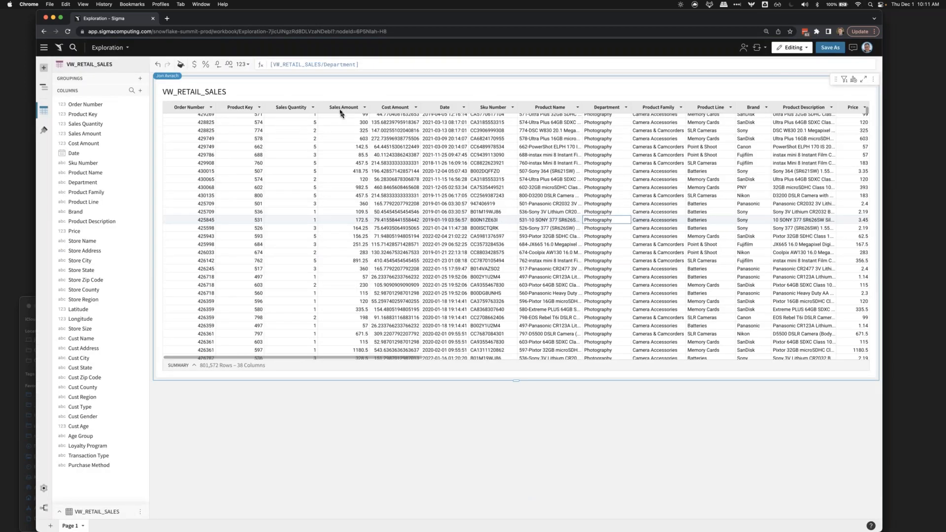
- Add a calculated column beside Sales Amount with the formula [Sales Amount] * [Sales Amount]
left_click(340, 109)
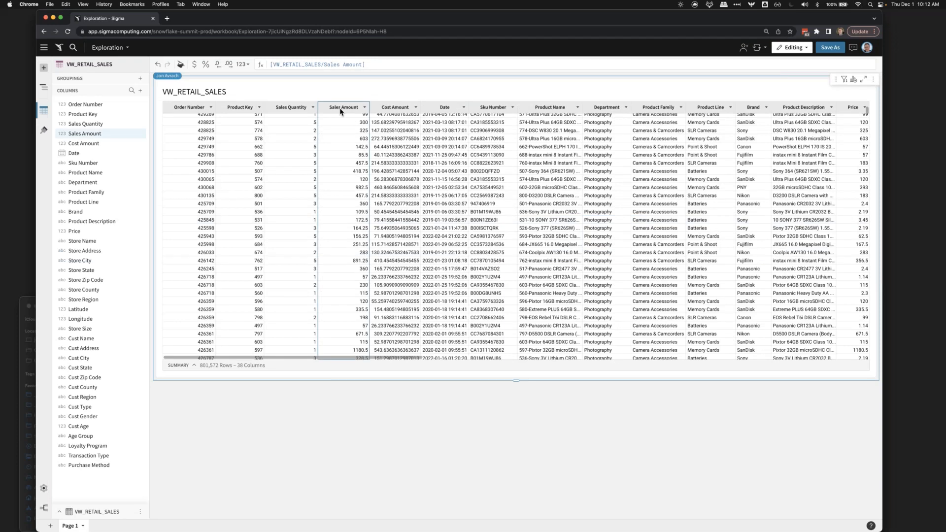
key("alt+equal")
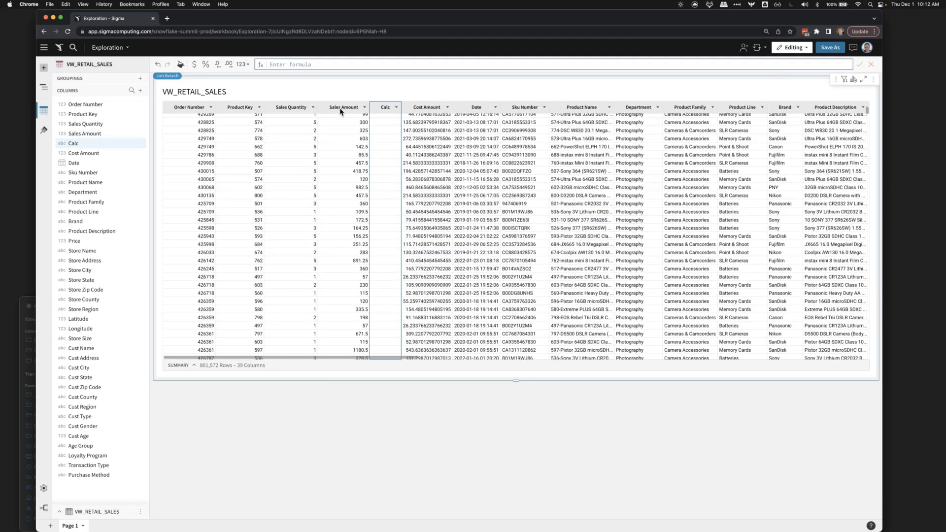
left_click(340, 109)
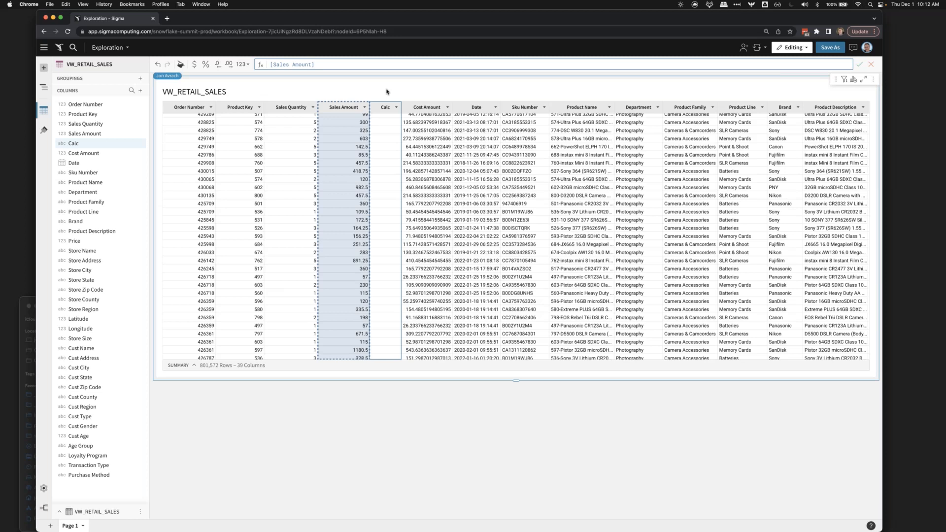
type("*")
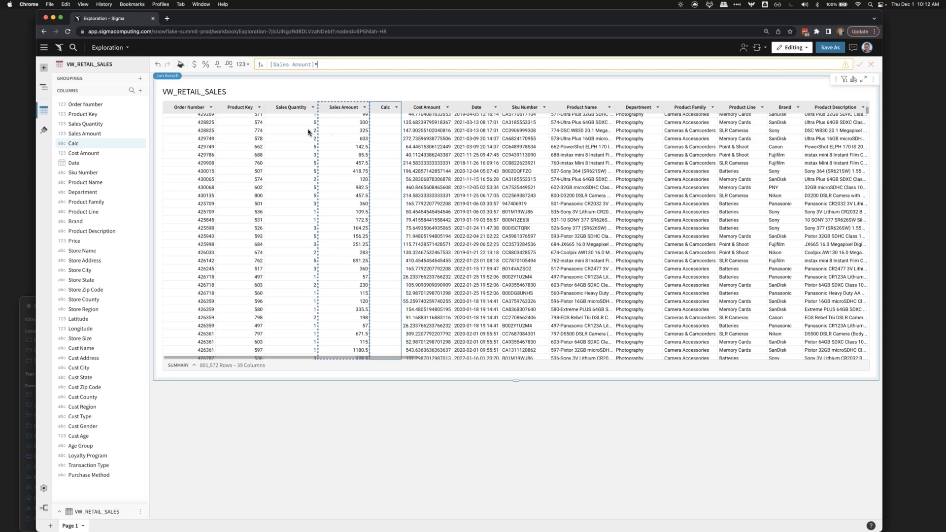
type("[Sa")
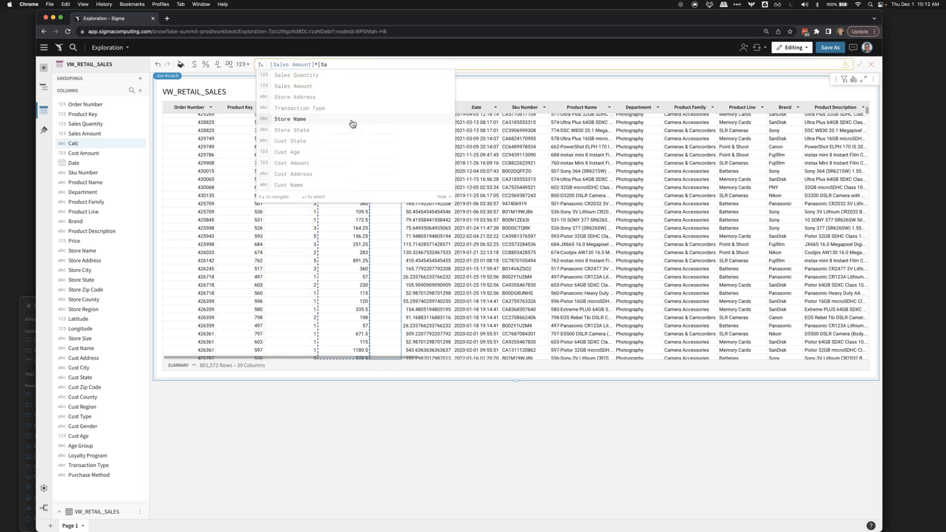
key("BackSpace")
key("BackSpace")
key("BackSpace")
type("sale")
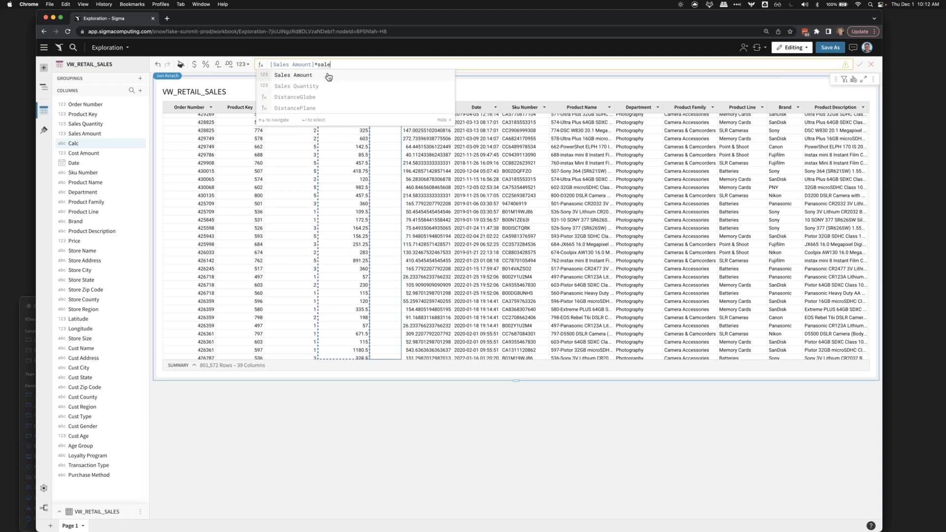
left_click(328, 77)
key("Return")
- Rename the new calculated column to Profit and format Sales Amount and Profit as currency
double_click(379, 106)
type("Profit")
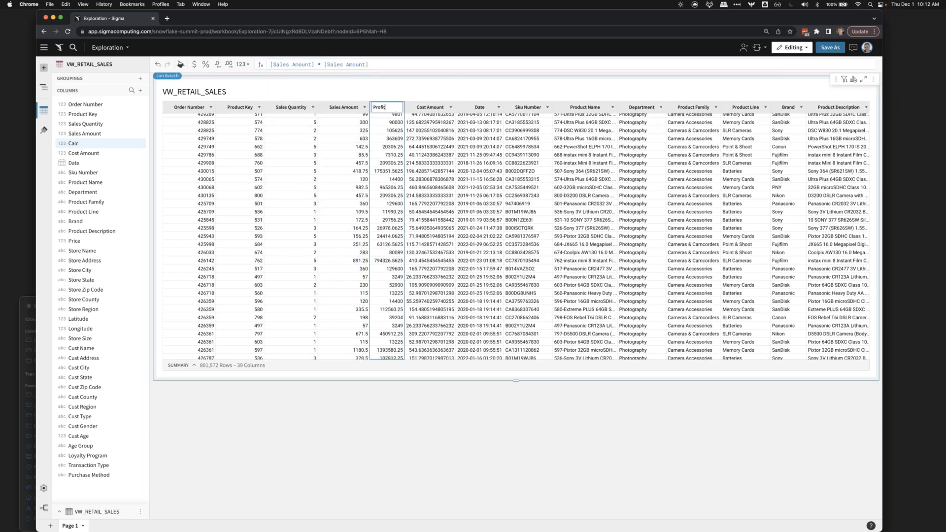
key("Return")
key("super+shift+4")
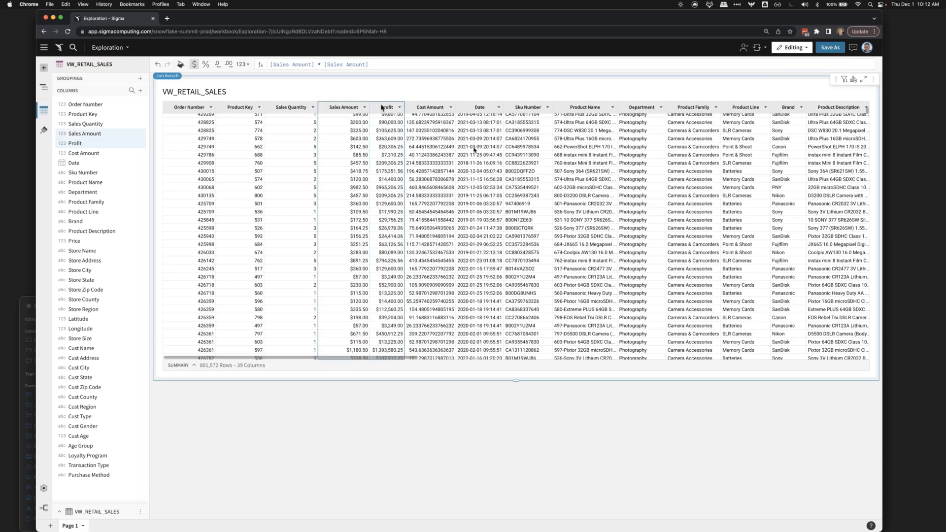
- Group the table by the Brand column
scroll(474, 151, "right", 5)
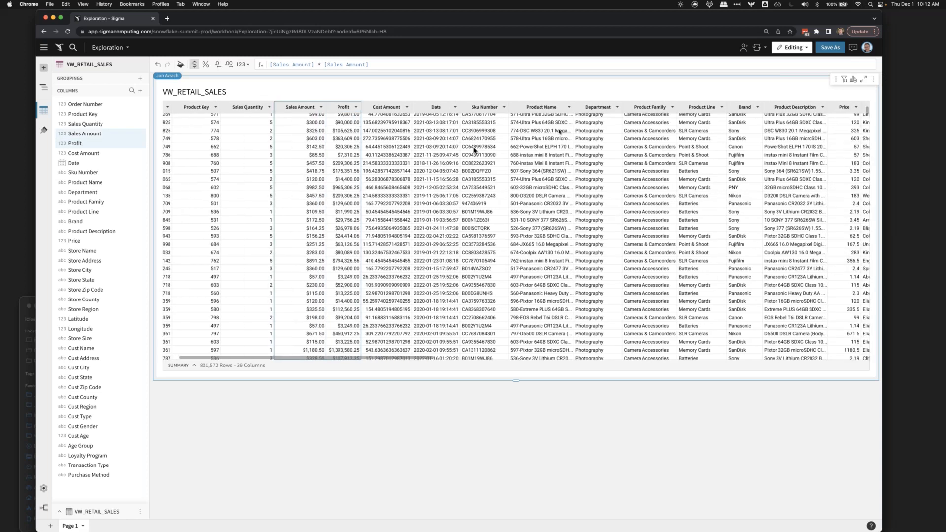
left_click(704, 107)
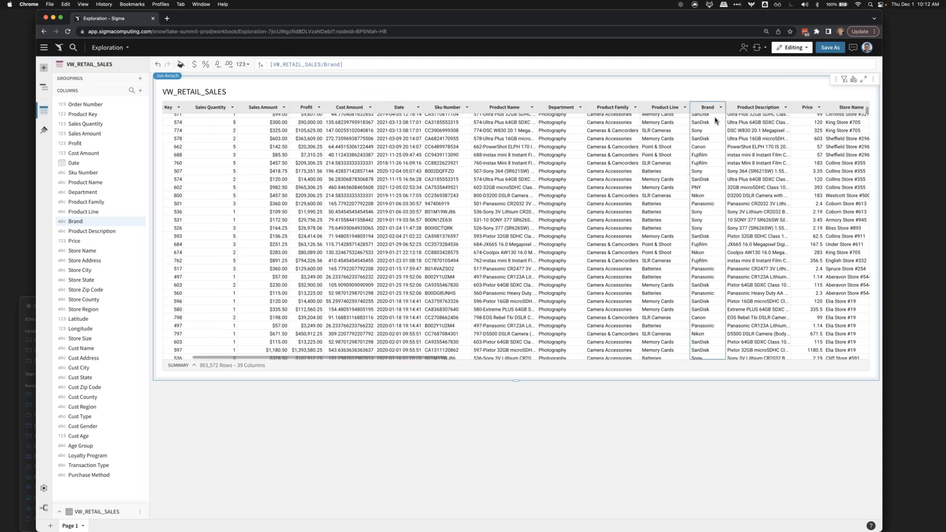
scroll(716, 121, "up", 3, "ctrl")
scroll(716, 121, "up", 3, "ctrl")
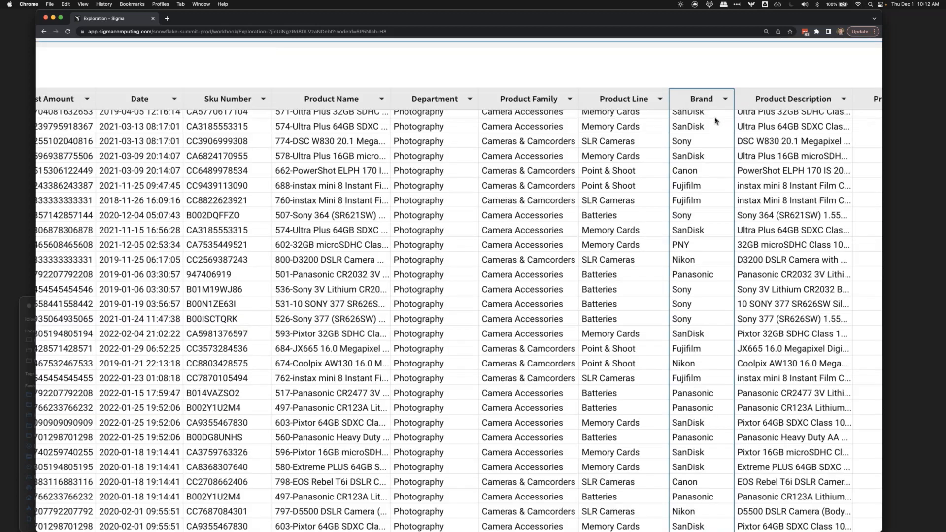
scroll(716, 121, "down", 5, "ctrl")
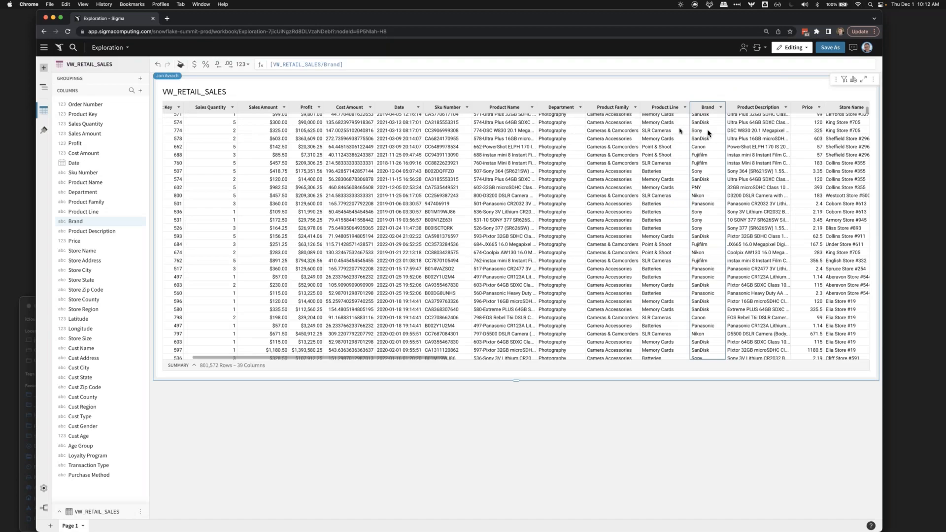
scroll(488, 142, "left", 2)
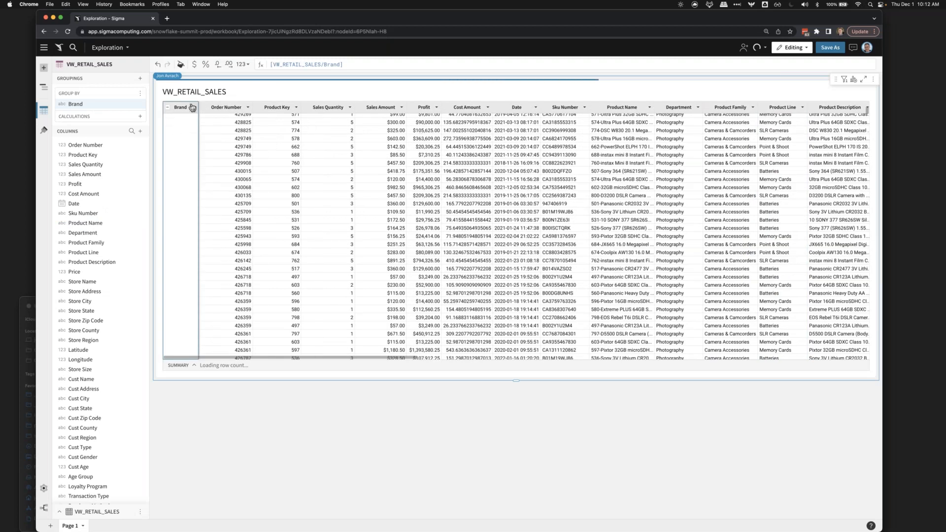
- Add a calculation to the Brand grouping with the formula Sum([Profit])
left_click(192, 108)
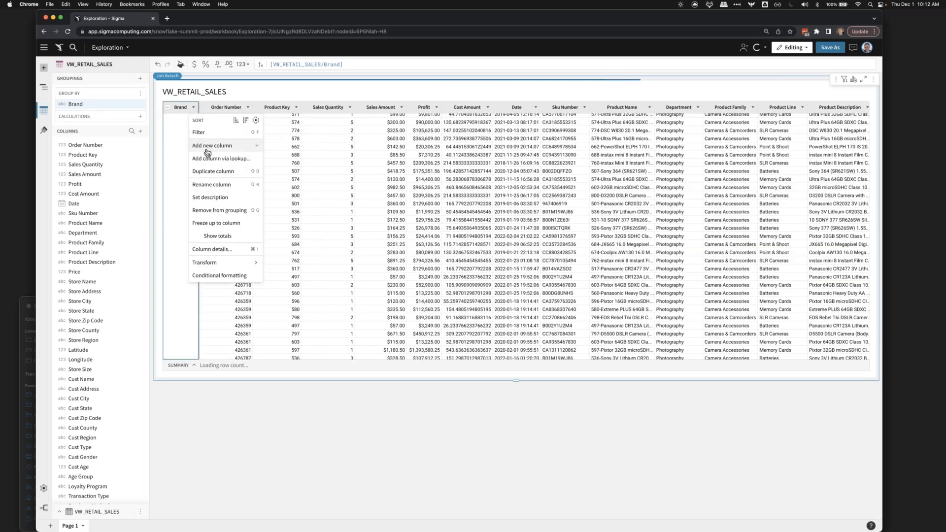
left_click(207, 153)
type("sum(profit")
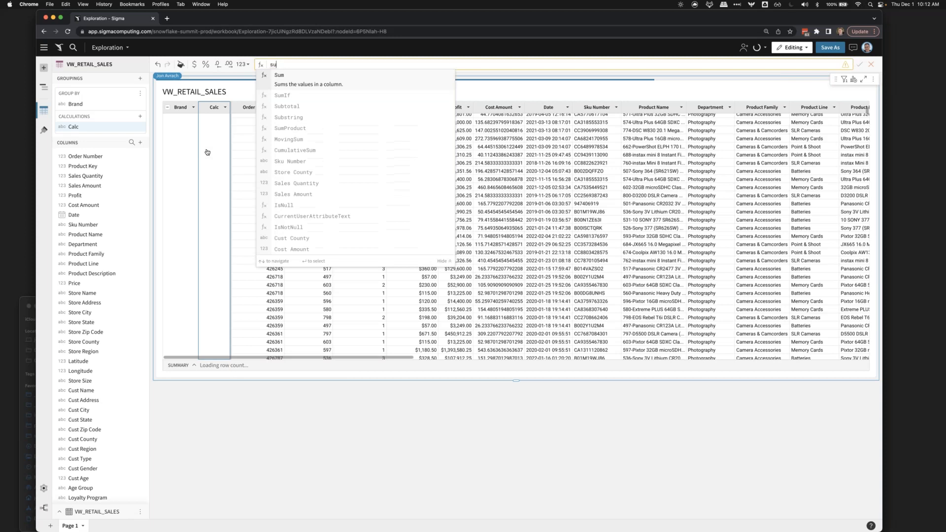
key("Return")
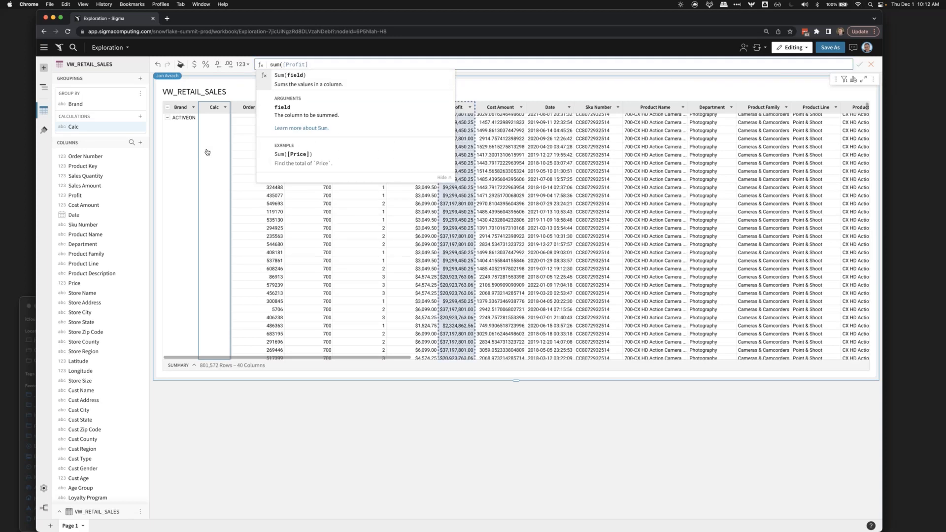
key("Return")
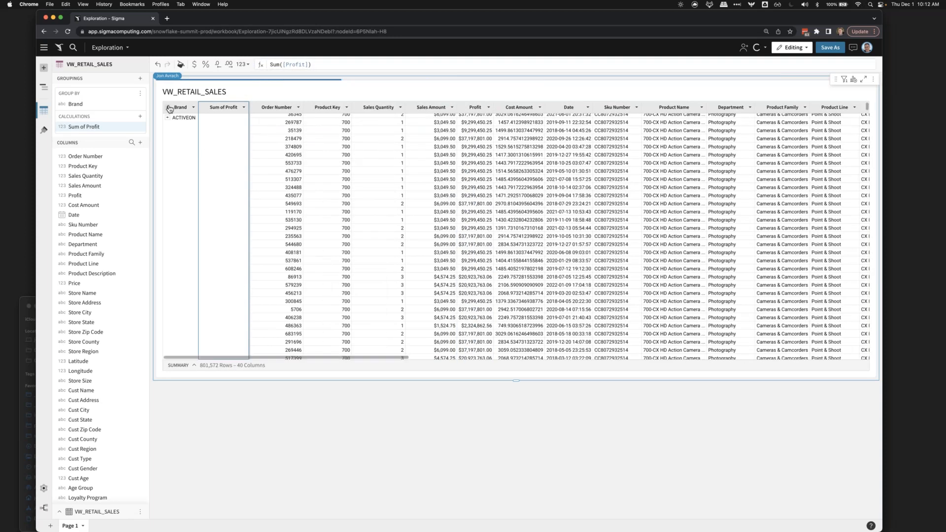
- Rename the Sum of Profit column to Brand Profit and collapse all brand groups
double_click(213, 107)
type("Brand Profit")
key("Return")
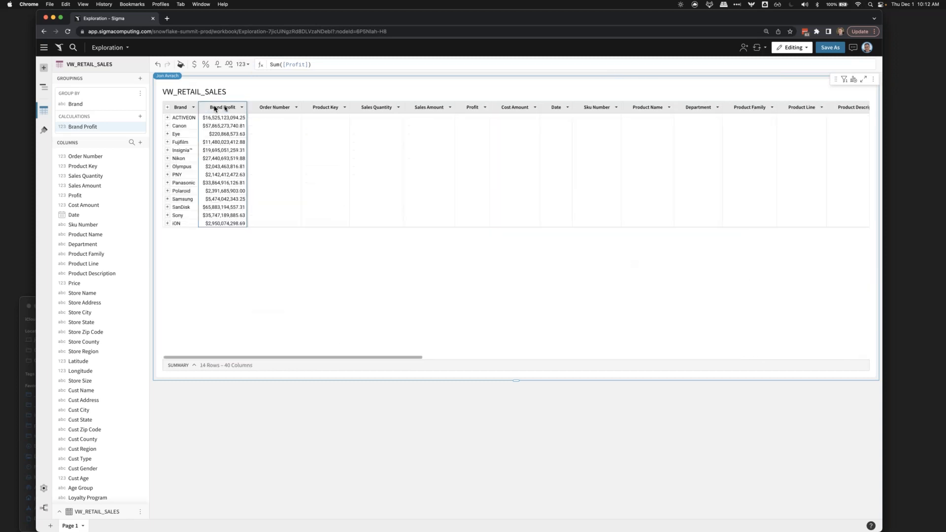
- Sort the brand groups by Brand Profit in descending order
left_click(242, 106)
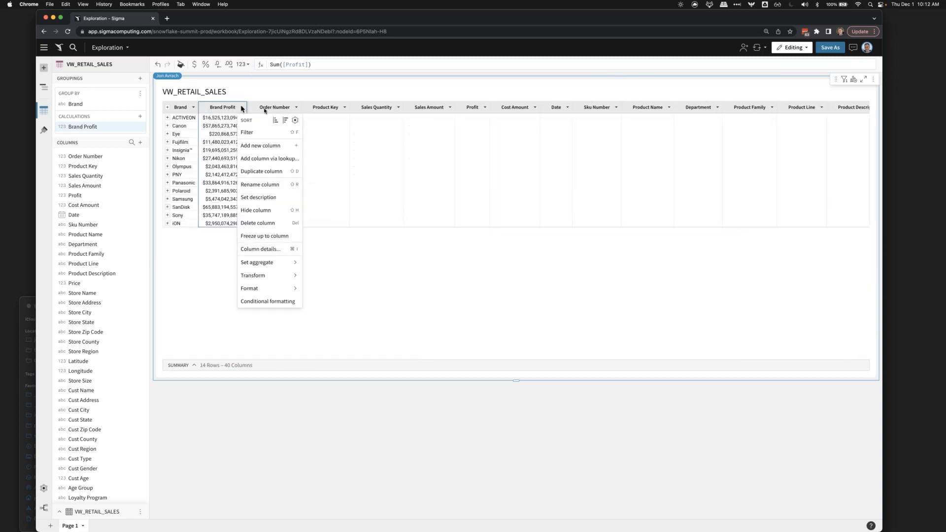
left_click(288, 121)
left_click(227, 135)
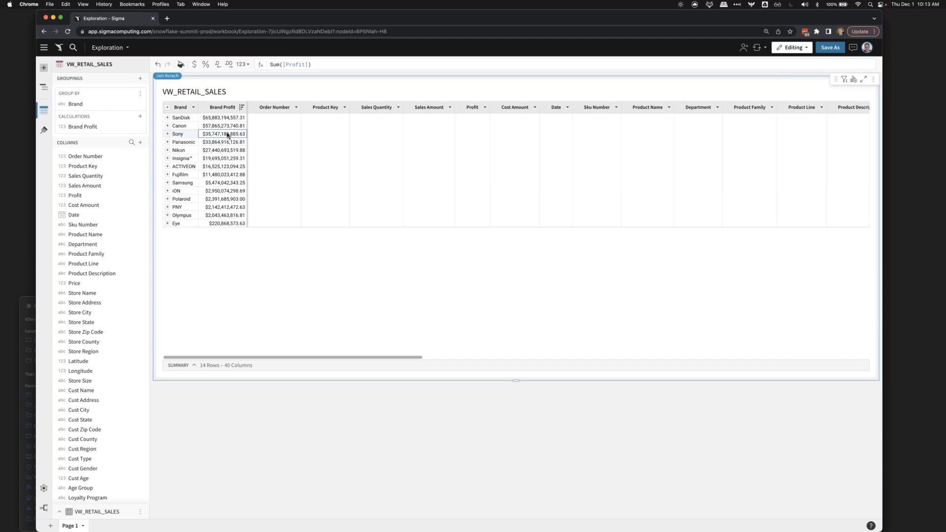
- Change the Profit column's formula to [Sales Amount] * [Sales Quantity]
left_click(465, 108)
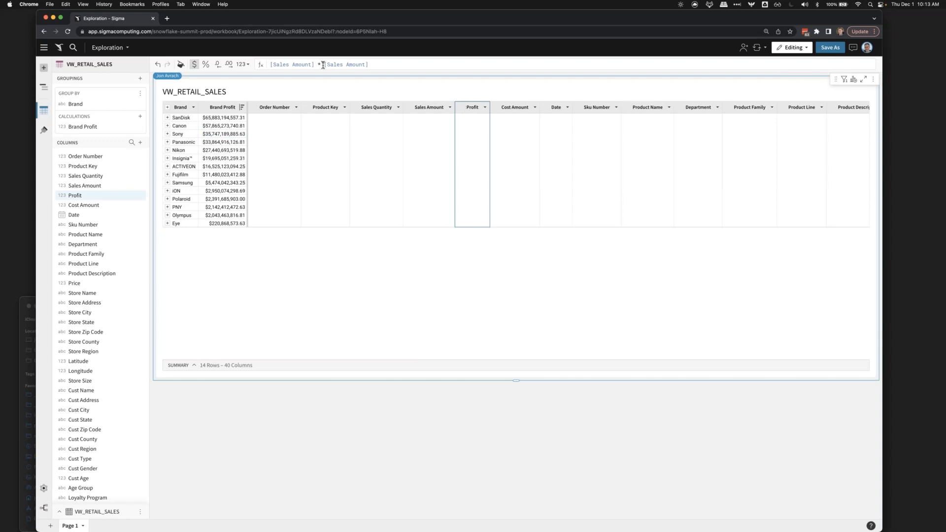
left_click_drag(324, 64, 382, 64)
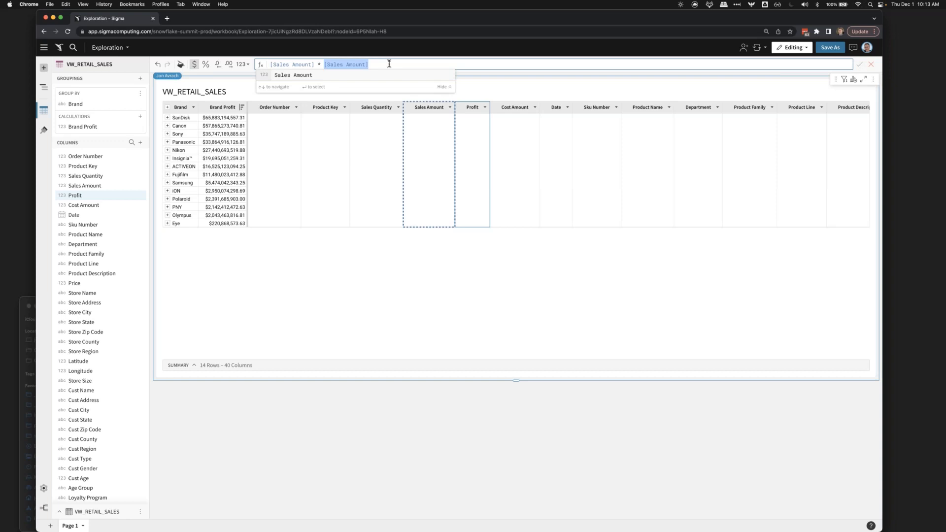
left_click(373, 128)
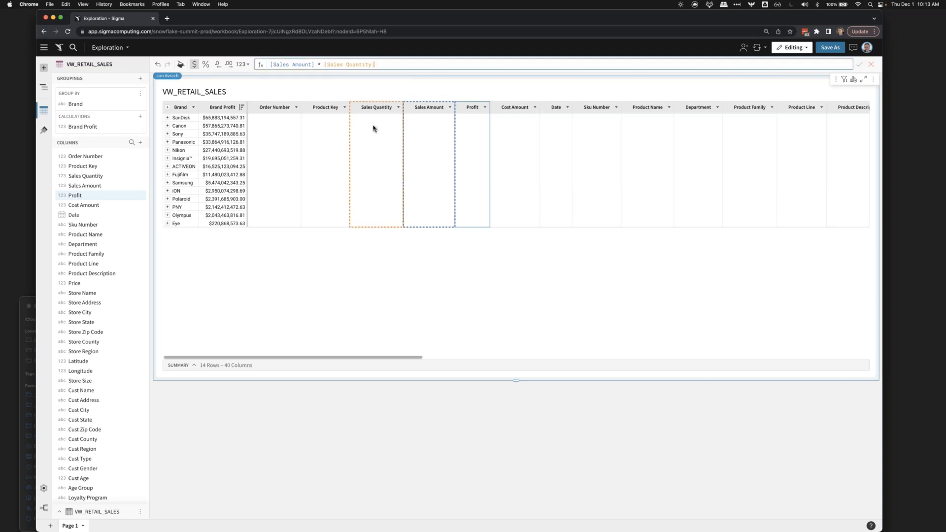
key("Return")
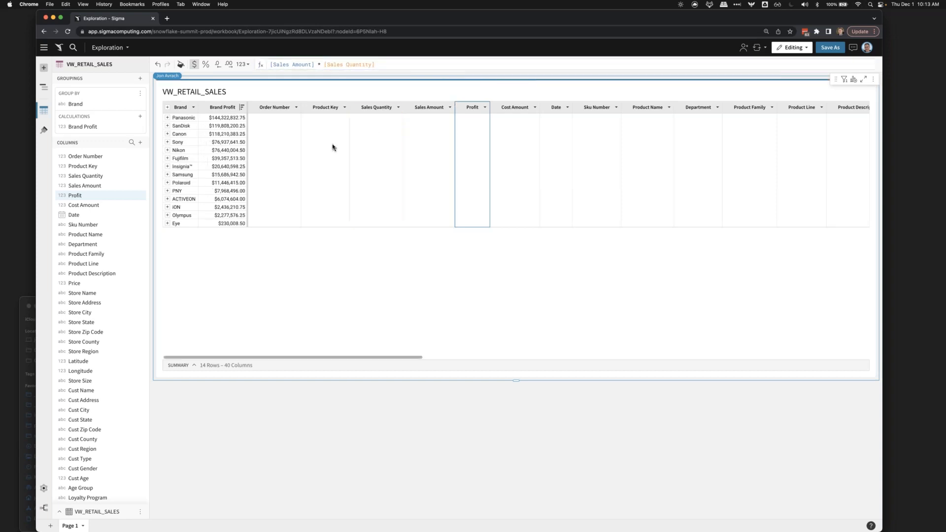
left_click(183, 118)
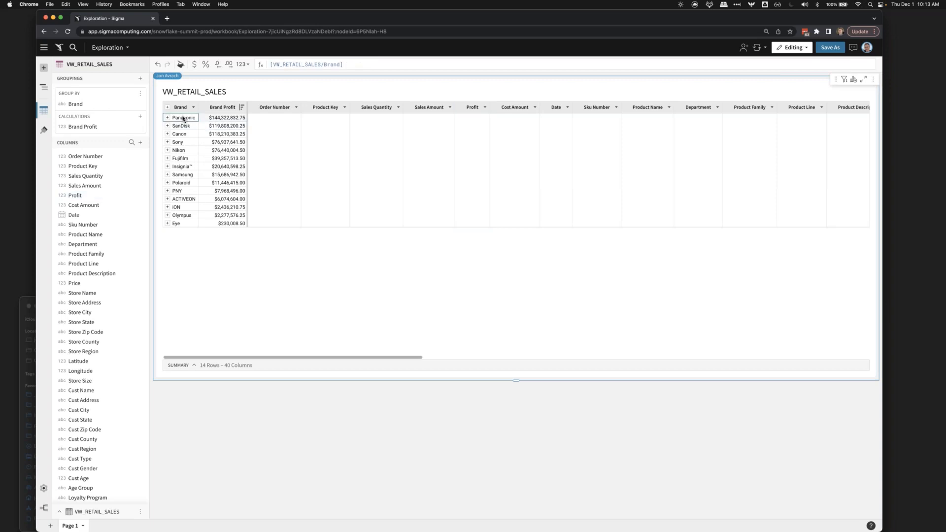
left_click(180, 126)
left_click(469, 109)
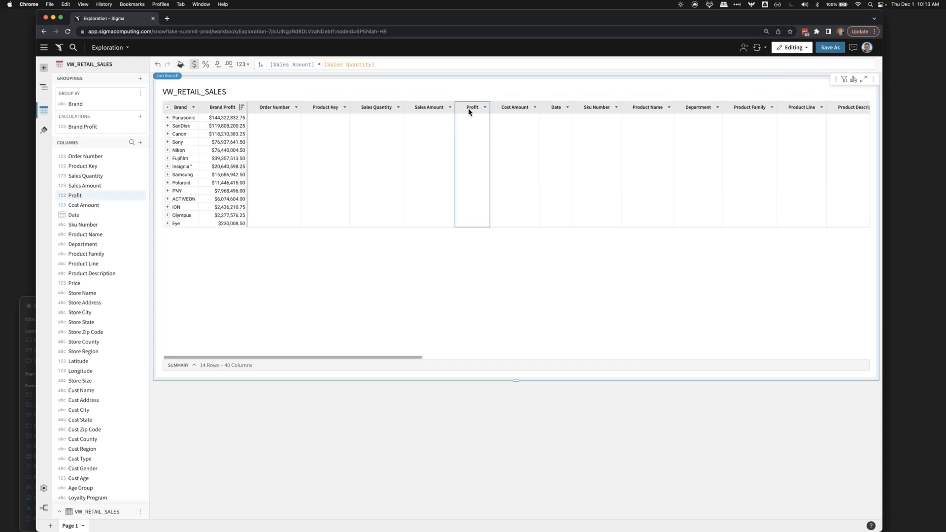
left_click(222, 109)
- Add a summary for the VW_RETAIL_SALES table that aggregates the Profit column
left_click(194, 365)
left_click(229, 350)
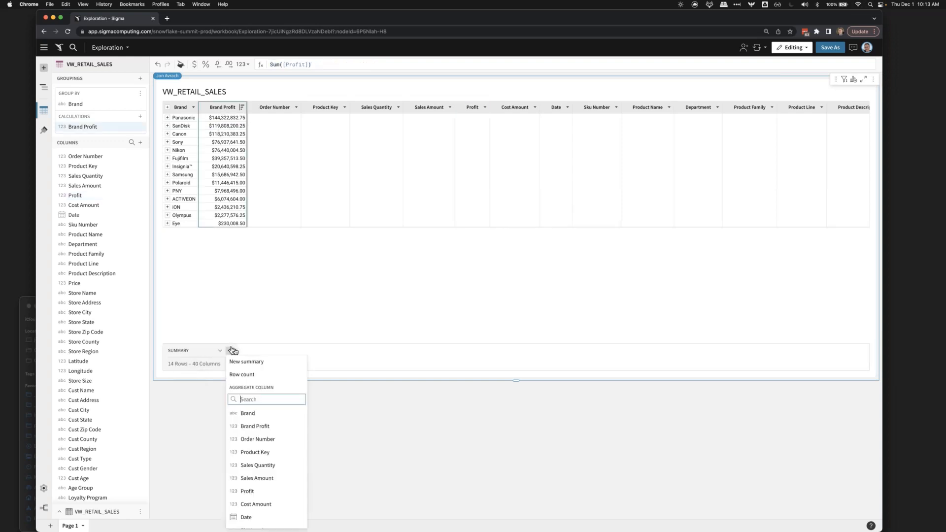
left_click(249, 490)
- Add a calculation beside Brand Profit with the formula [Brand Profit] / [Sum of Profit] and format it as a percentage
left_click(219, 107)
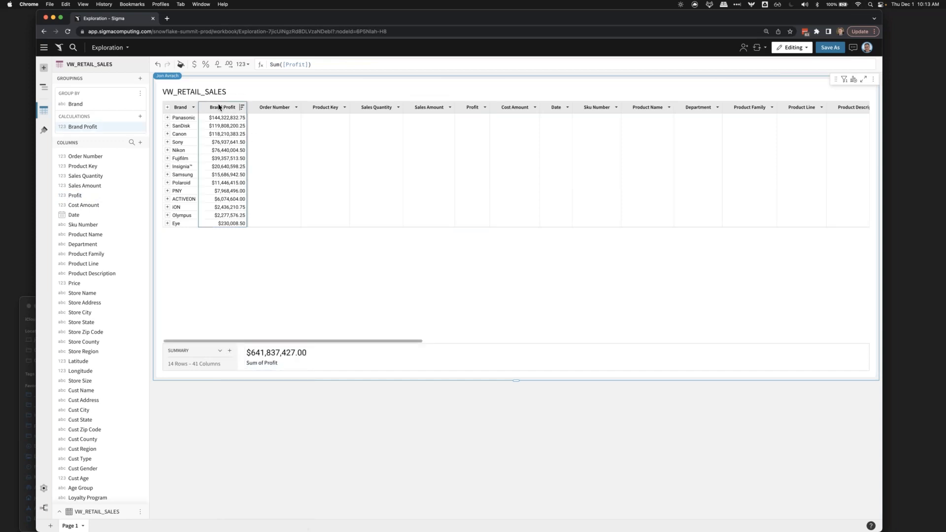
key("alt+equal")
left_click(225, 108)
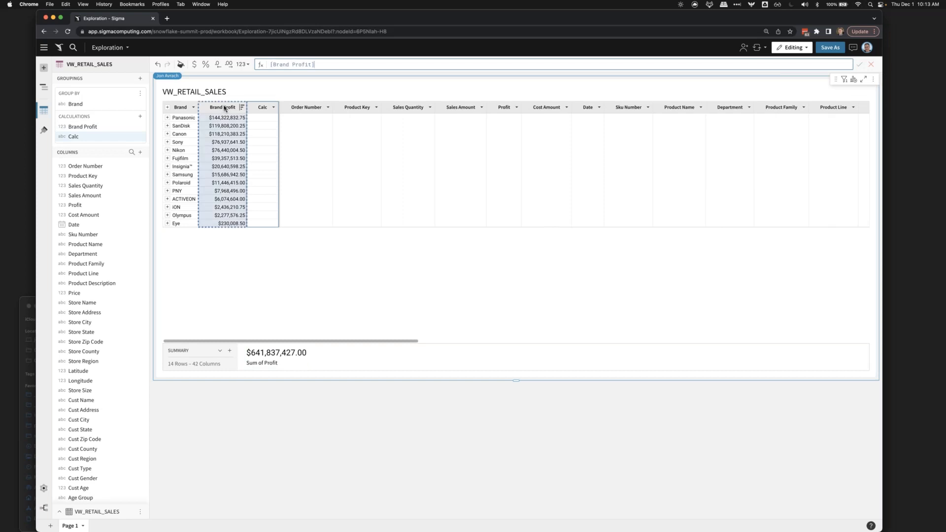
type("/")
left_click(257, 362)
key("Return")
key("super+shift+5")
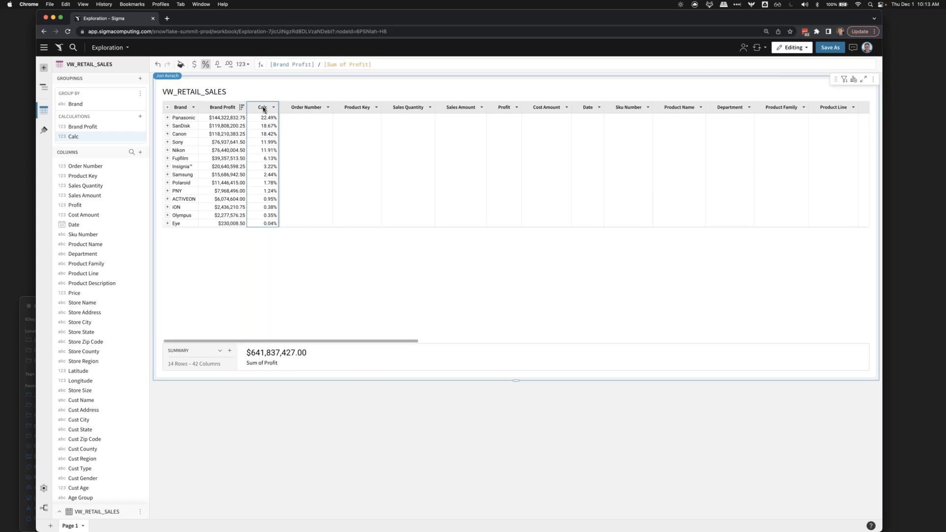
- Rename the new percentage calculation column to % Profit
double_click(263, 108)
type("% Profit")
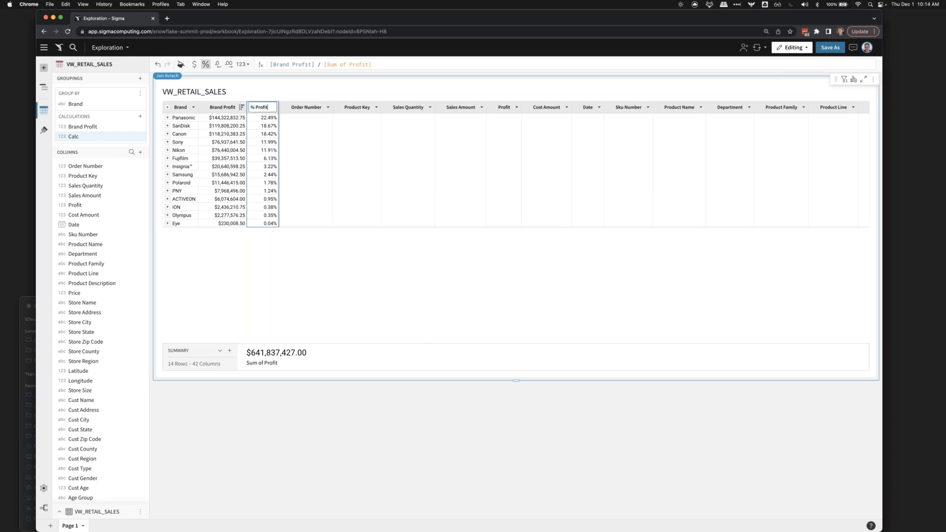
key("Return")
- Apply conditional formatting to the % Profit column as a background color scale running from red through yellow to green
left_click(283, 108)
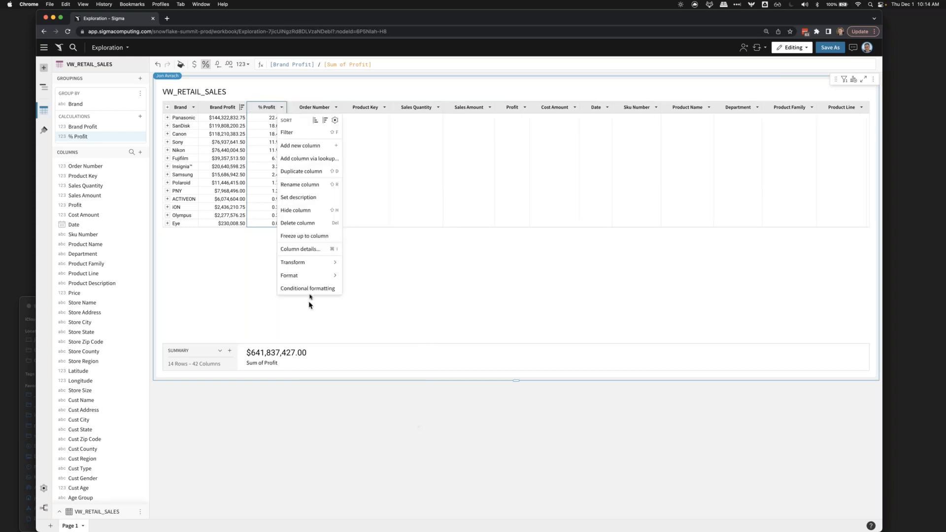
left_click(312, 290)
left_click(105, 157)
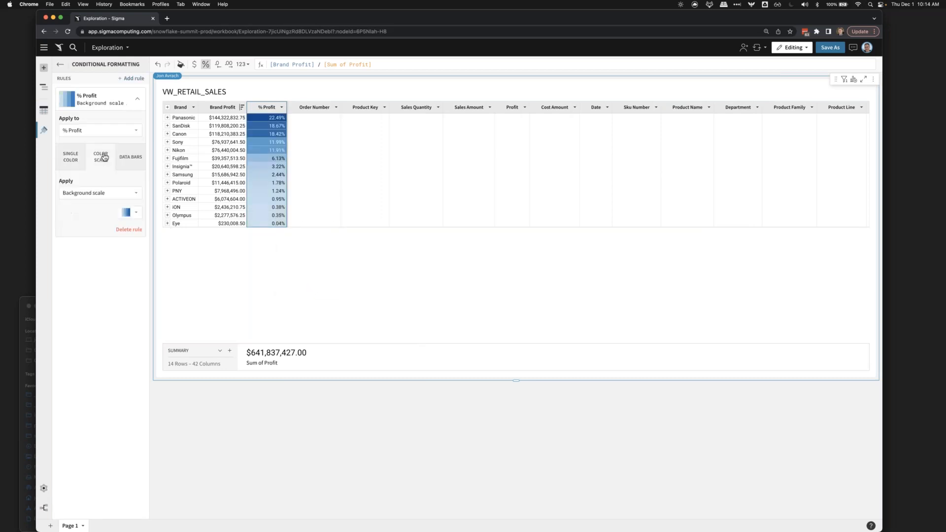
left_click(131, 212)
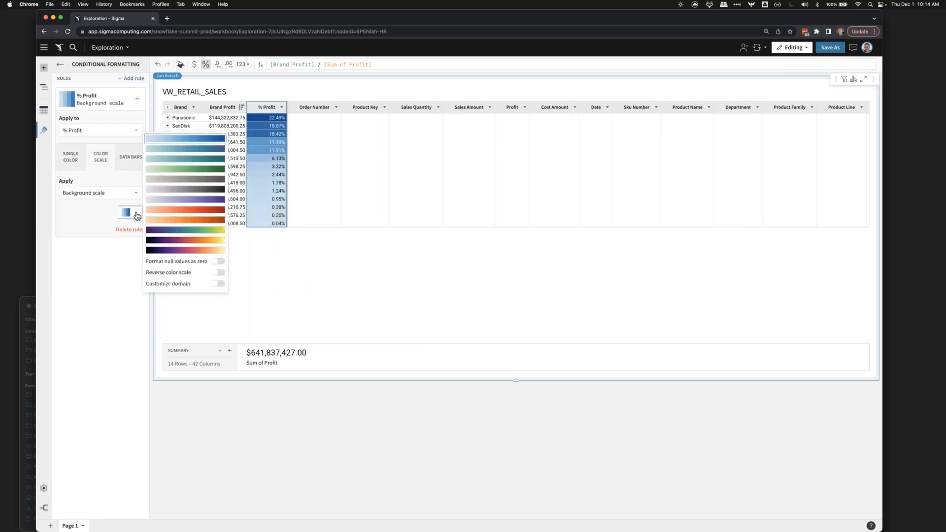
left_click(170, 240)
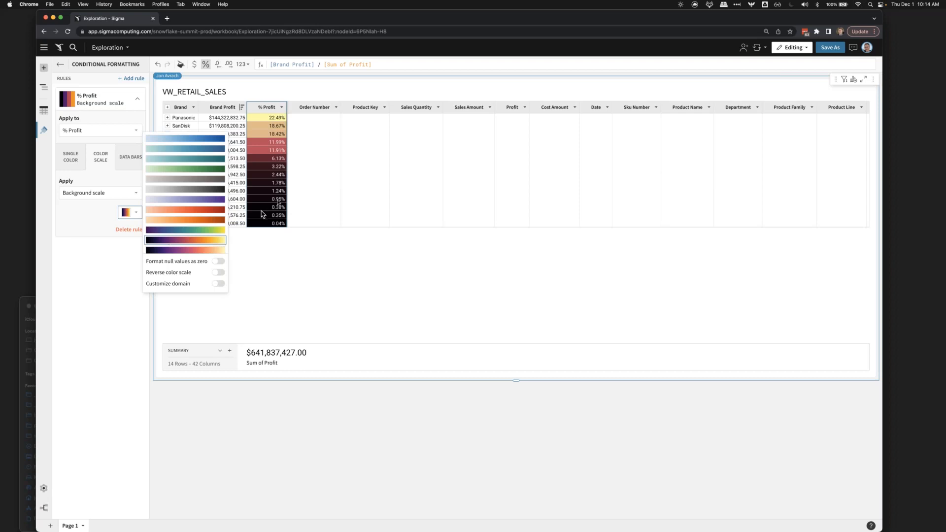
scroll(188, 226, "down", 1)
scroll(186, 237, "down", 5)
left_click(185, 240)
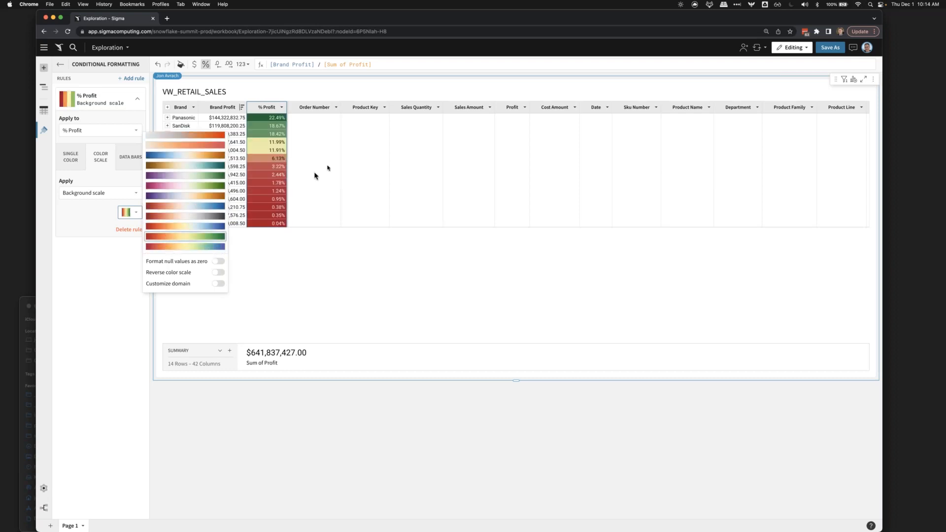
left_click(327, 170)
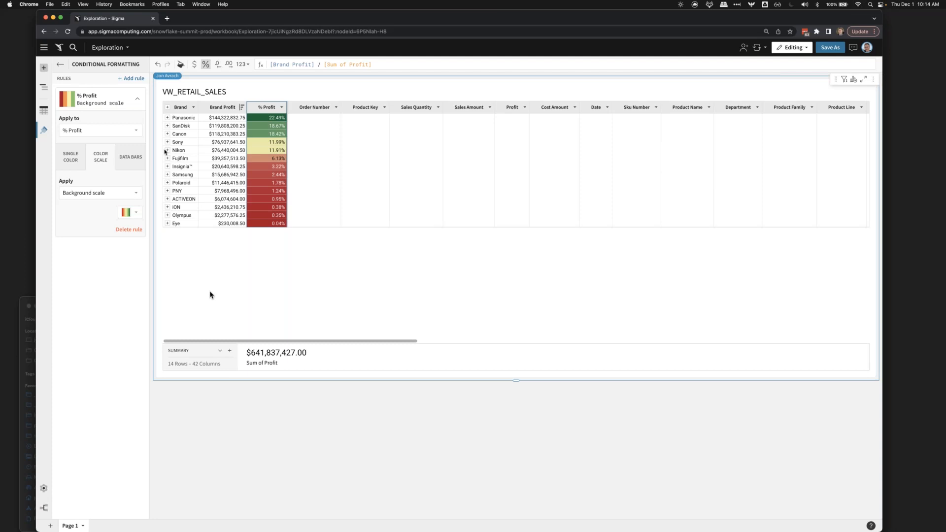
- Add a new table to the page by uploading the local file Product_Reviews.csv as its CSV source
left_click(44, 71)
left_click(90, 116)
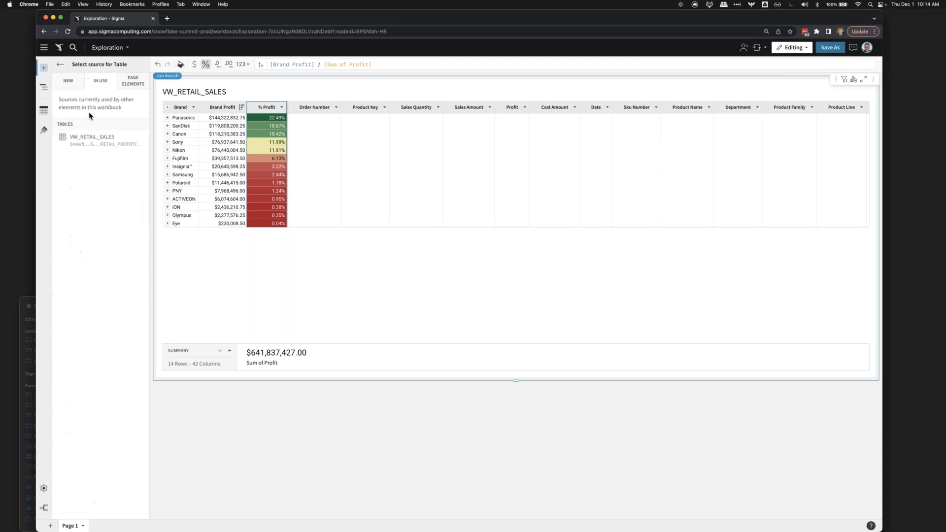
left_click(65, 84)
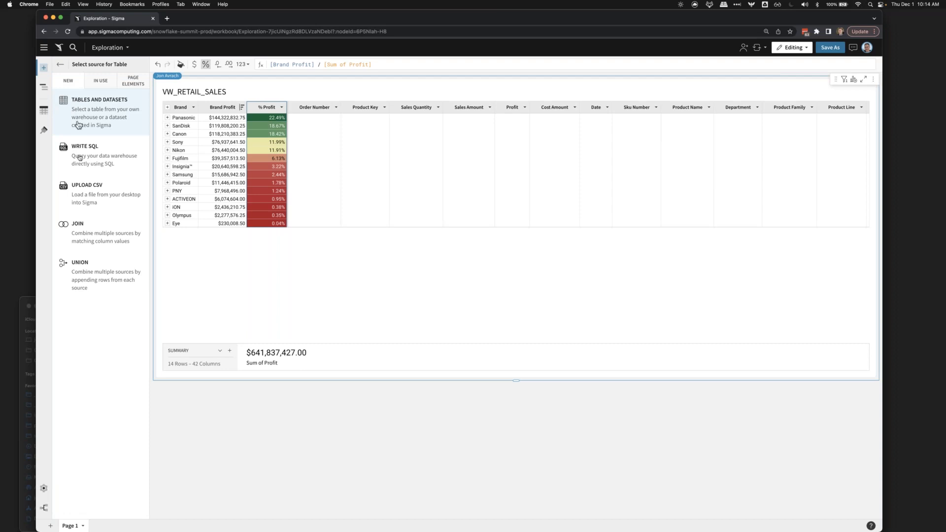
left_click(88, 190)
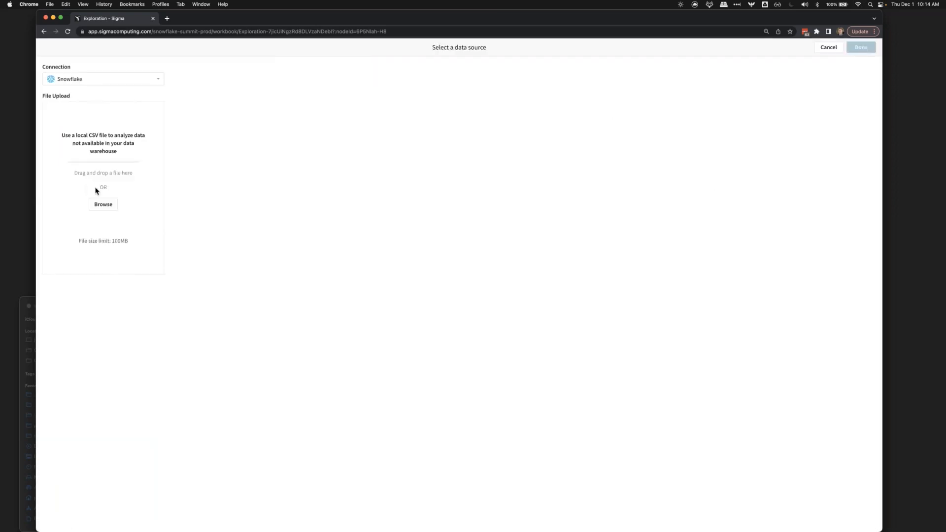
left_click_drag(34, 87, 145, 89)
left_click(84, 304)
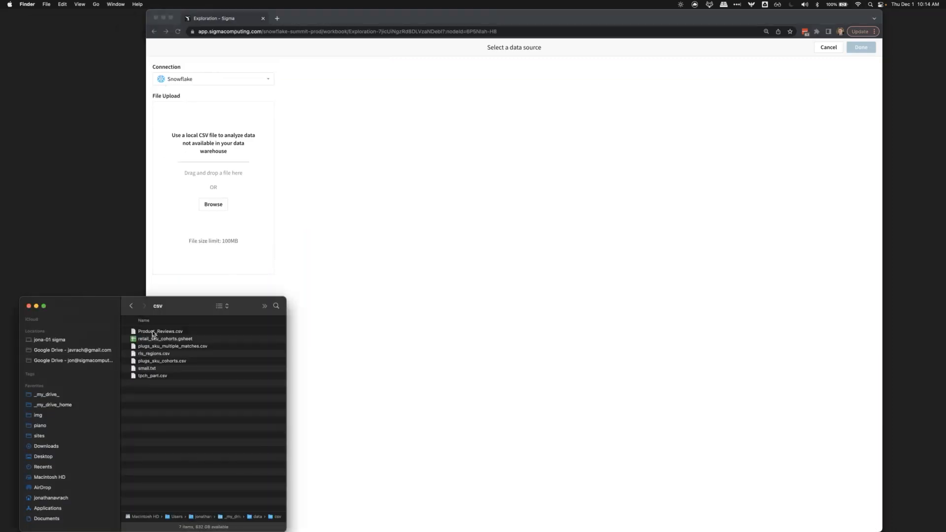
left_click(148, 331)
left_click_drag(224, 225, 219, 185)
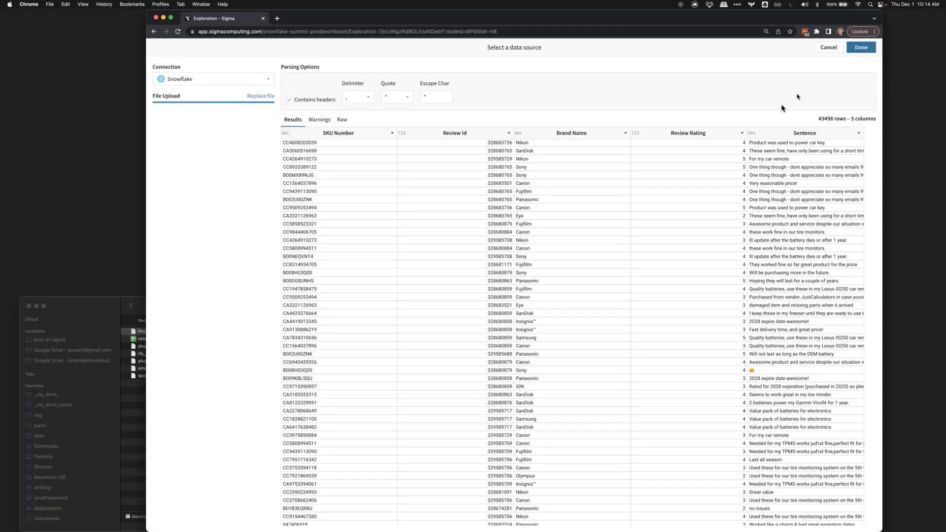
left_click(870, 49)
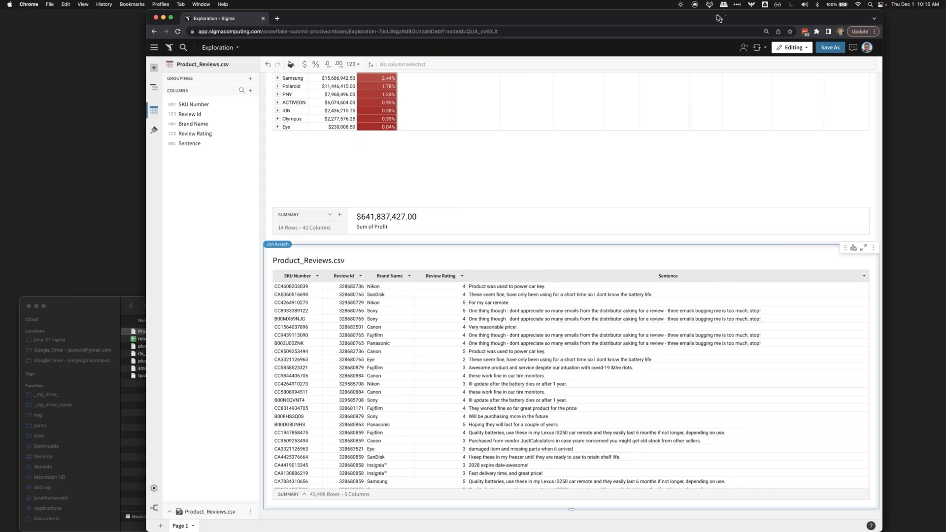
left_click_drag(718, 16, 689, 14)
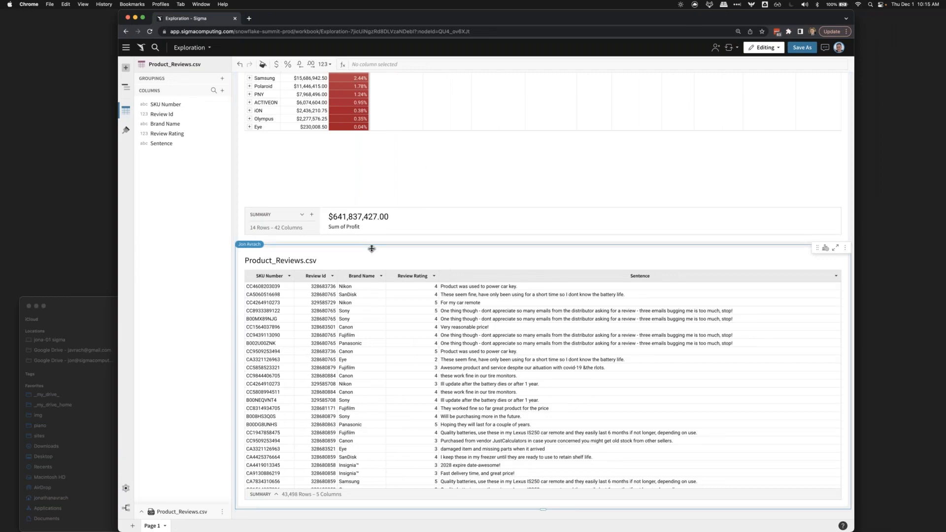
- Start a lookup column from the retail sales Brand column to Product_Reviews.csv, mapping Brand to Brand Name
scroll(372, 248, "up", 1)
scroll(372, 248, "up", 5)
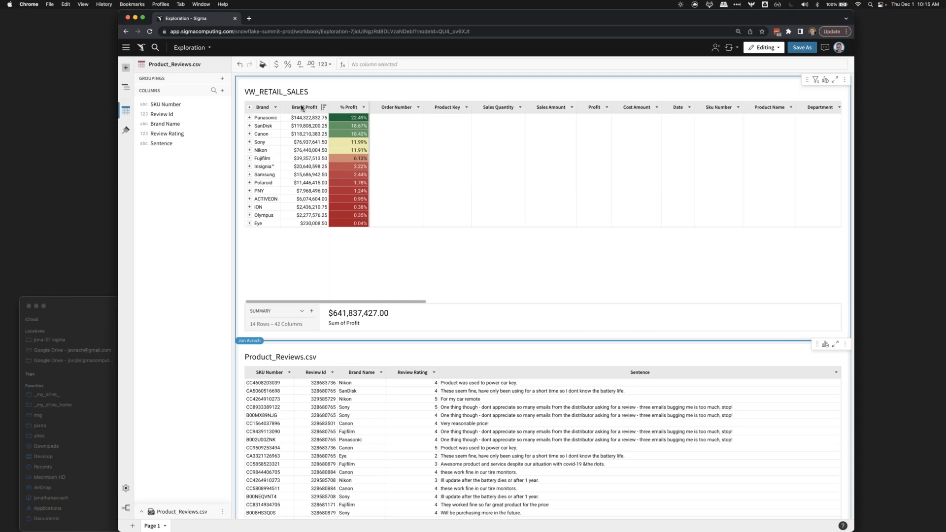
left_click(268, 108)
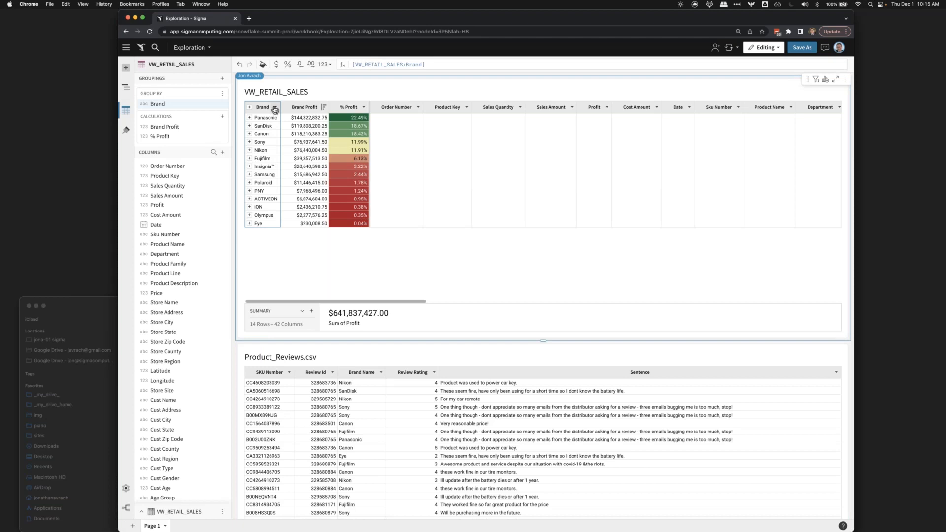
left_click(275, 109)
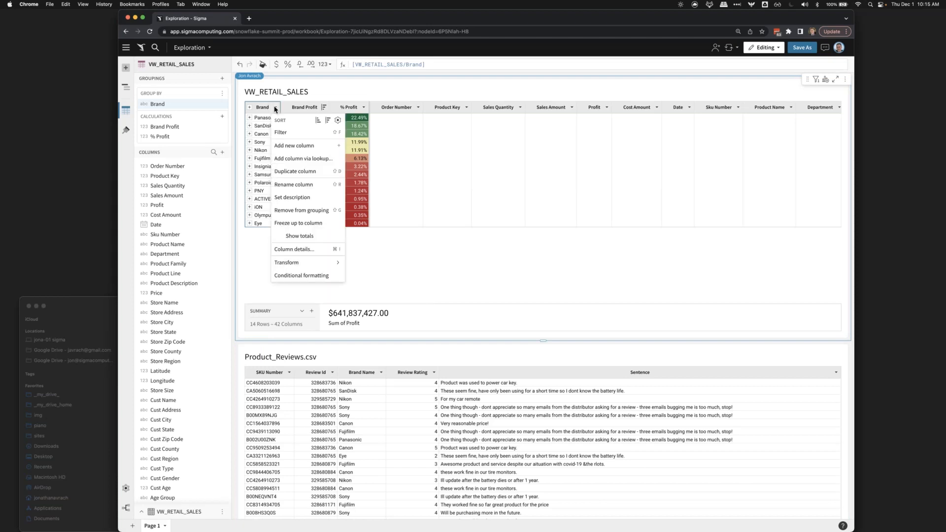
left_click(316, 160)
left_click(333, 152)
left_click(325, 188)
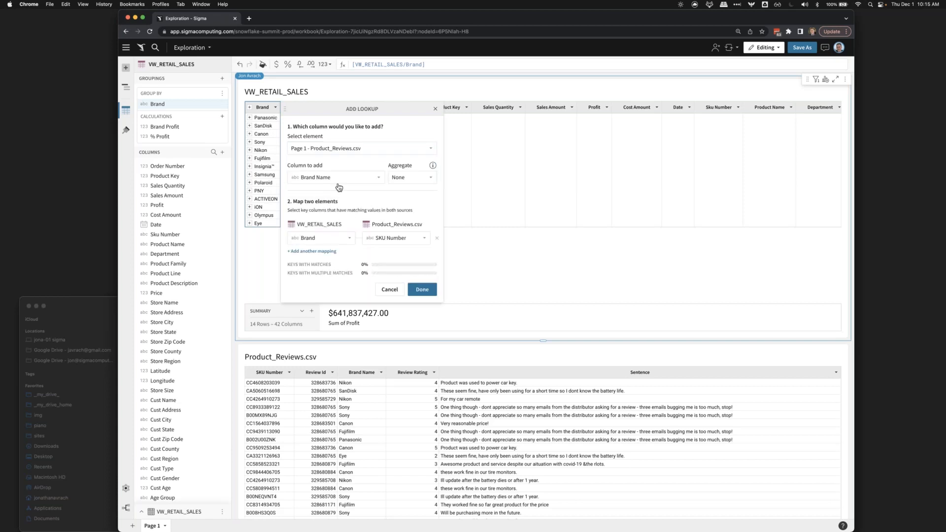
left_click(379, 237)
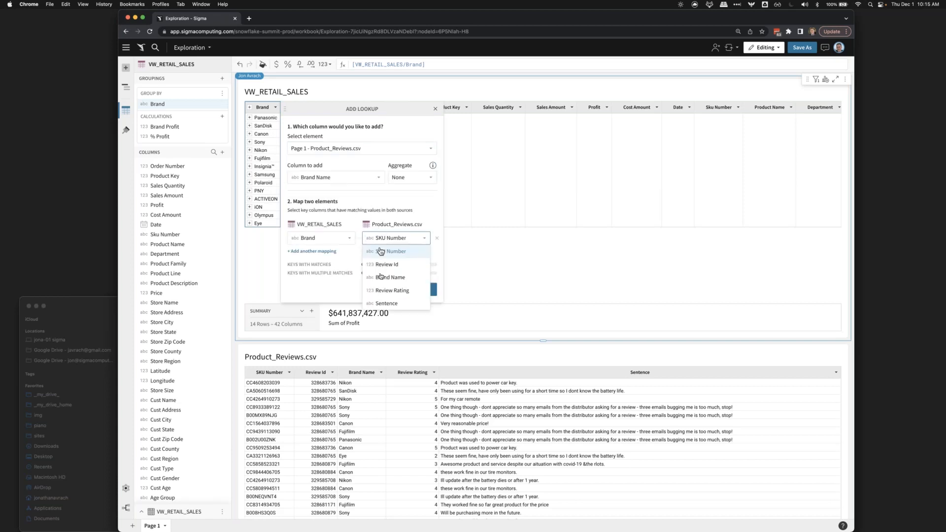
left_click(380, 279)
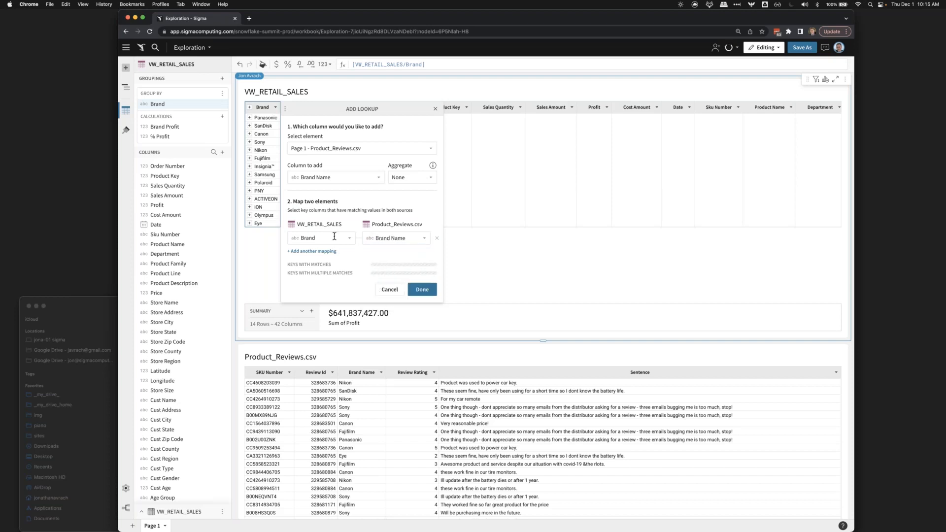
- Add Review Rating through the lookup with the Avg aggregate and display the resulting column with one decimal place
left_click(349, 177)
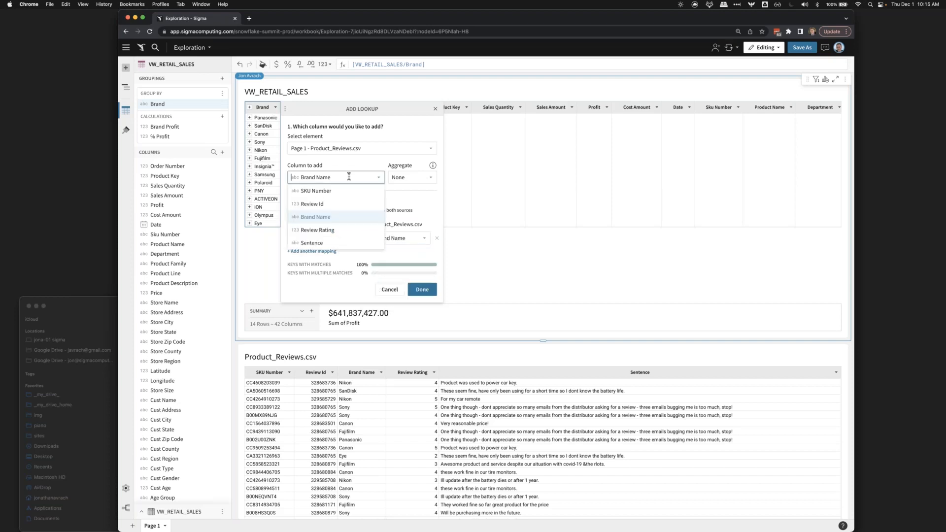
left_click(325, 230)
left_click(400, 179)
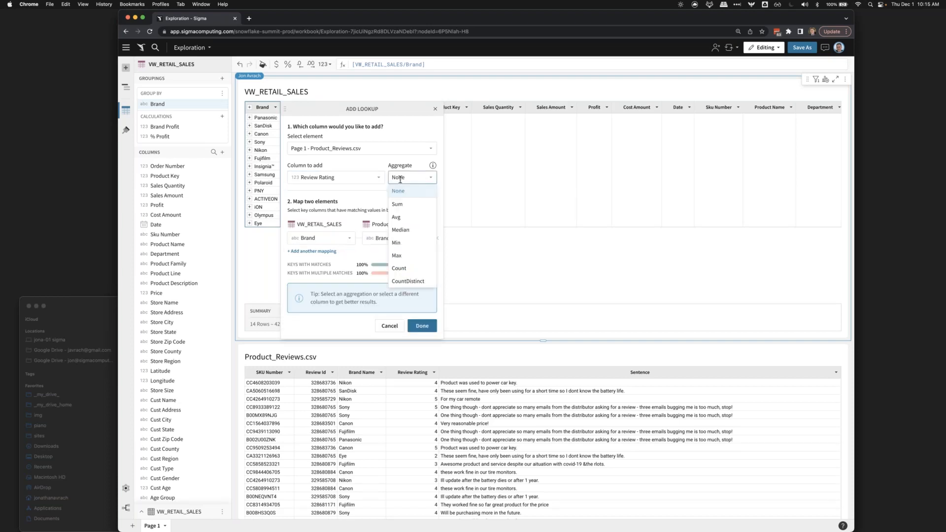
left_click(399, 219)
left_click(420, 291)
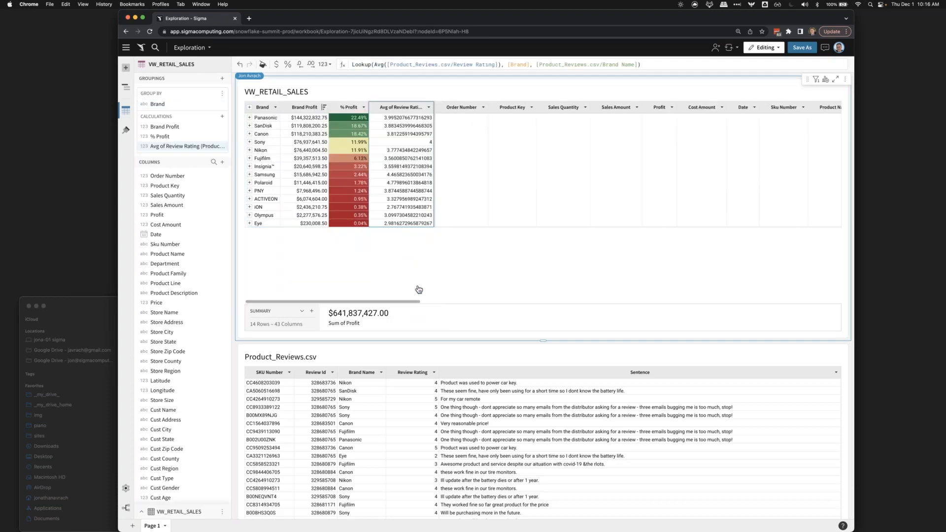
left_click(311, 65)
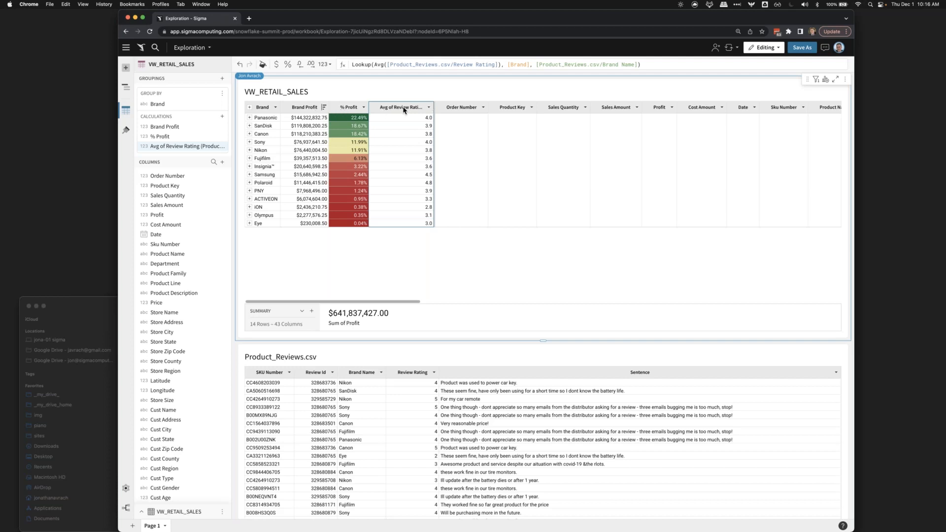
- Apply color scale conditional formatting with the blue background scale to the Avg of Review Rating column
left_click(429, 107)
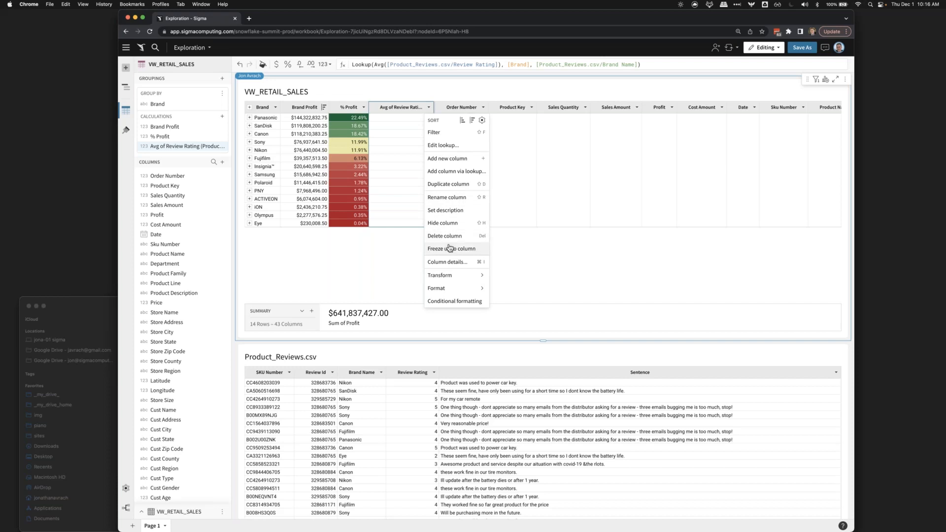
left_click(441, 301)
left_click(183, 186)
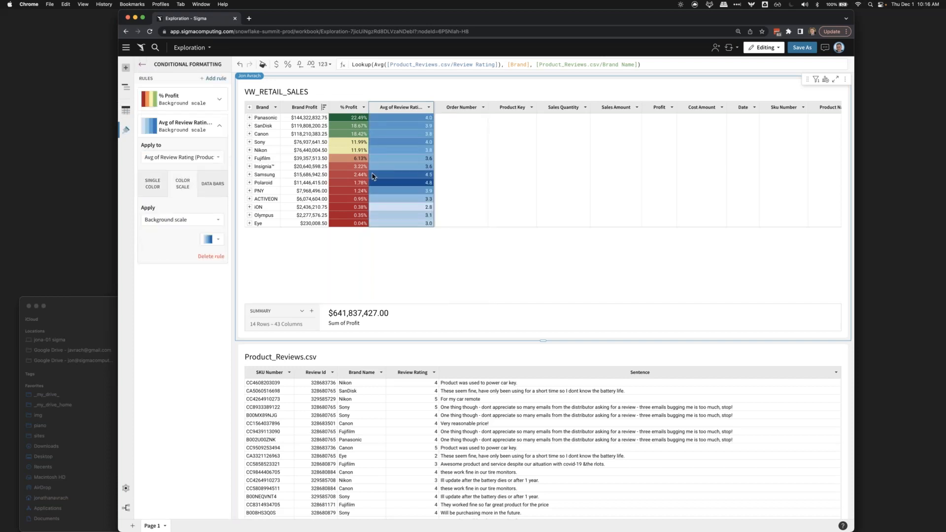
- Compare the brands' profit, % Profit and average review ratings in the VW_RETAIL_SALES table
left_click(454, 168)
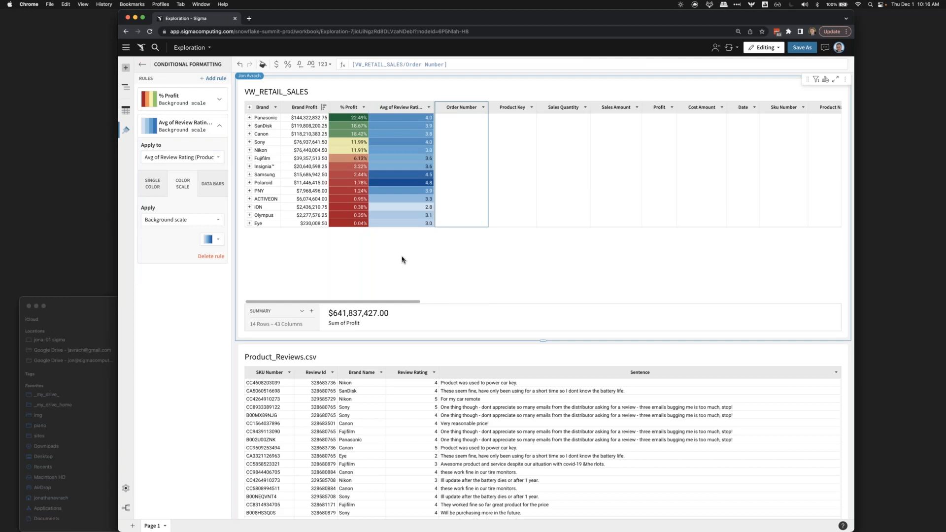
left_click(299, 118)
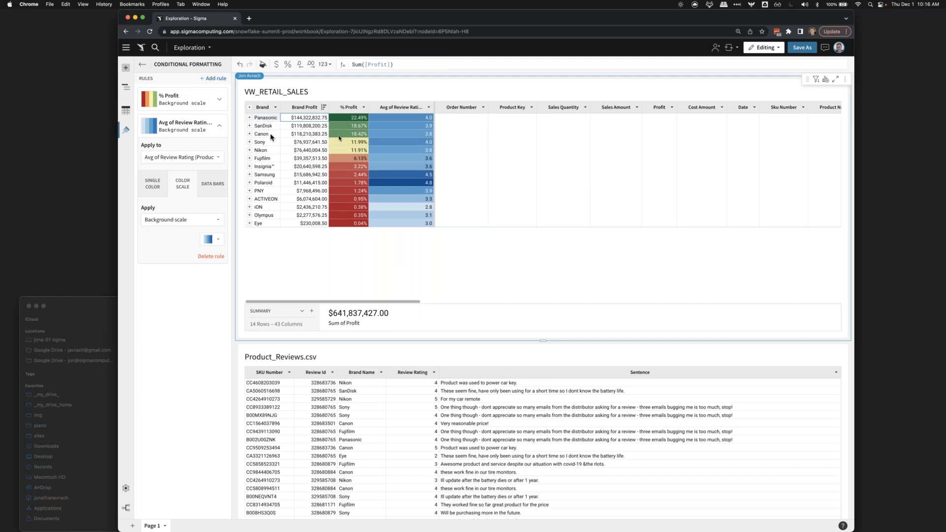
left_click(363, 136)
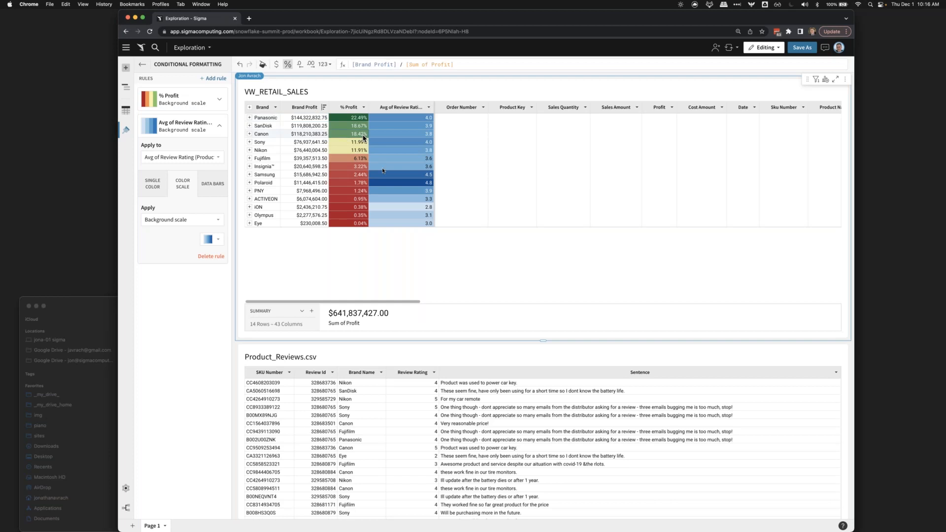
left_click(384, 176)
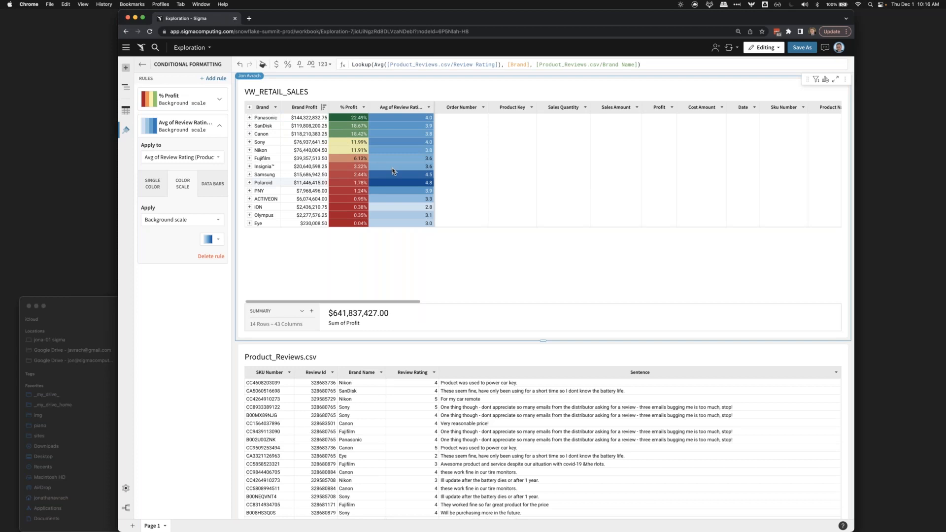
scroll(394, 170, "up", 5)
scroll(393, 171, "left", 3)
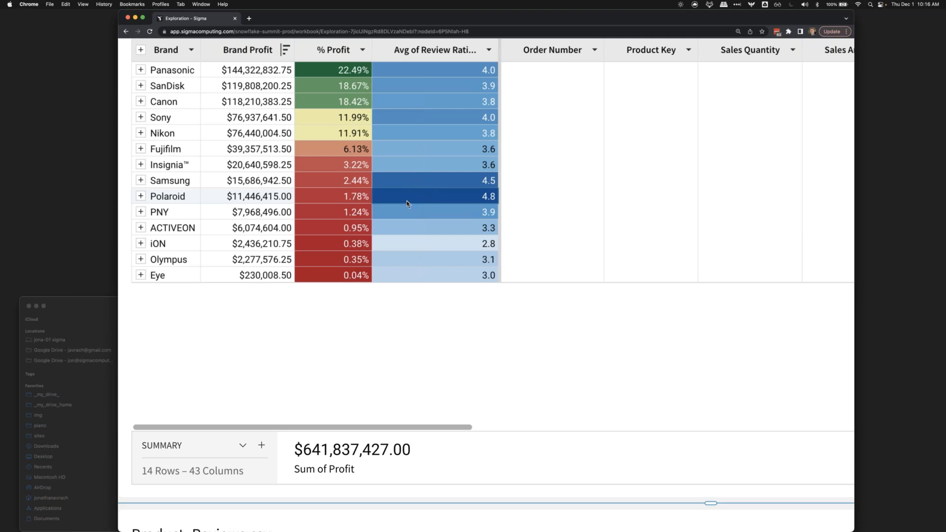
scroll(407, 204, "down", 5)
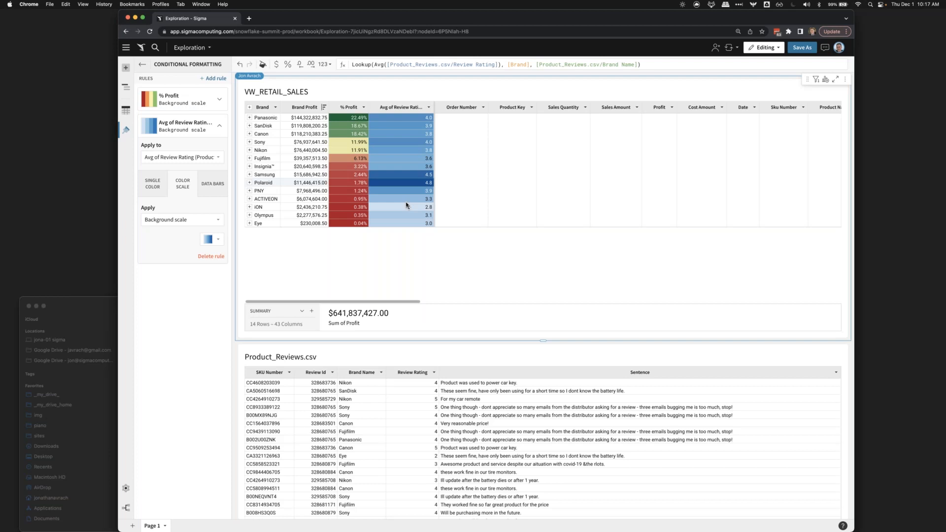
- Add an empty input table on the Snowflake connection beside VW_RETAIL_SALES and make that row of elements taller
left_click(126, 68)
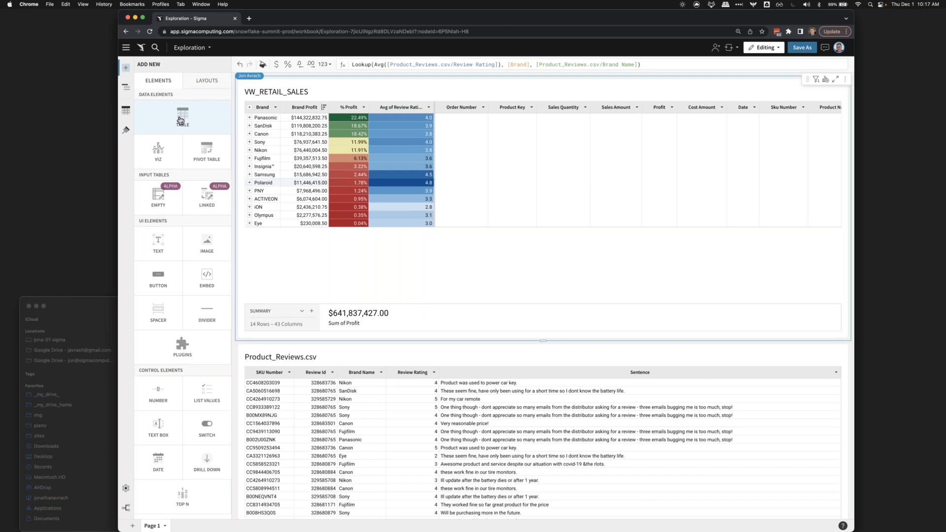
left_click(149, 201)
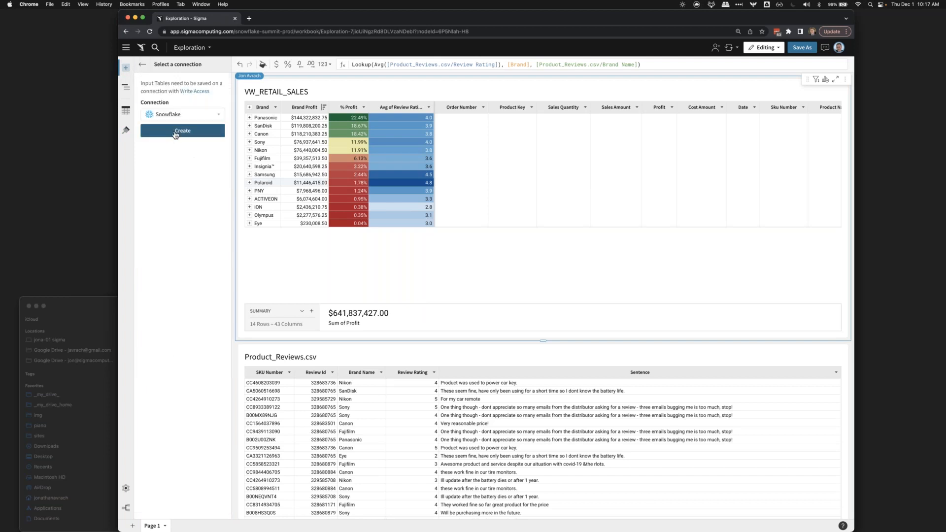
left_click(176, 132)
scroll(334, 146, "up", 5)
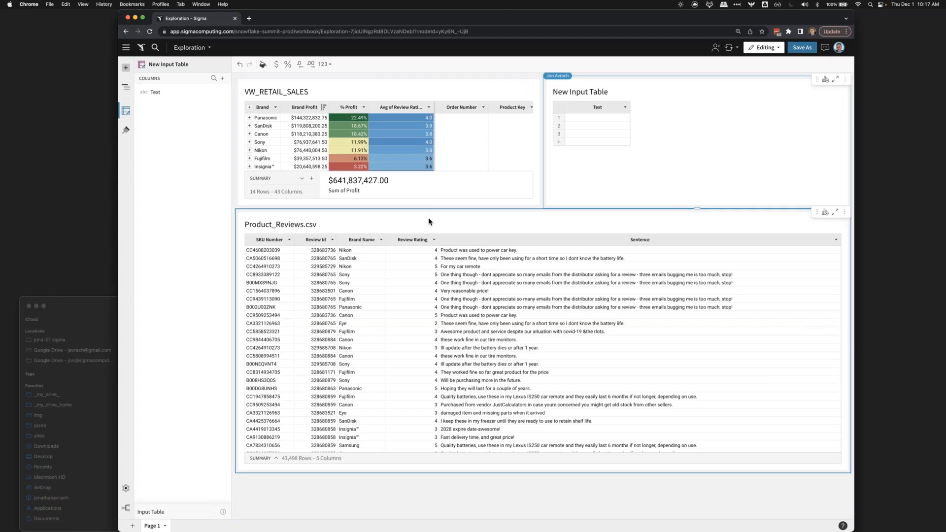
left_click_drag(428, 208, 398, 338)
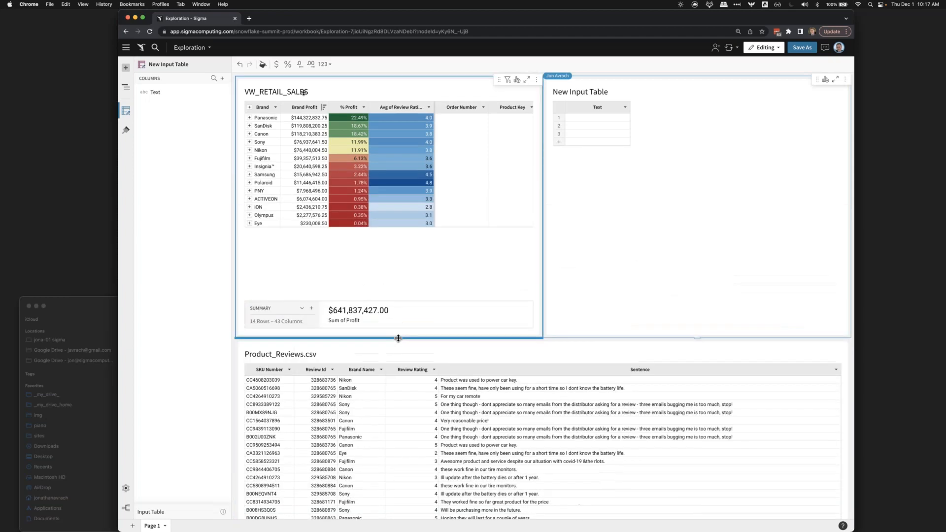
- Copy the Brand column from VW_RETAIL_SALES into the first column of the new input table
left_click(259, 107)
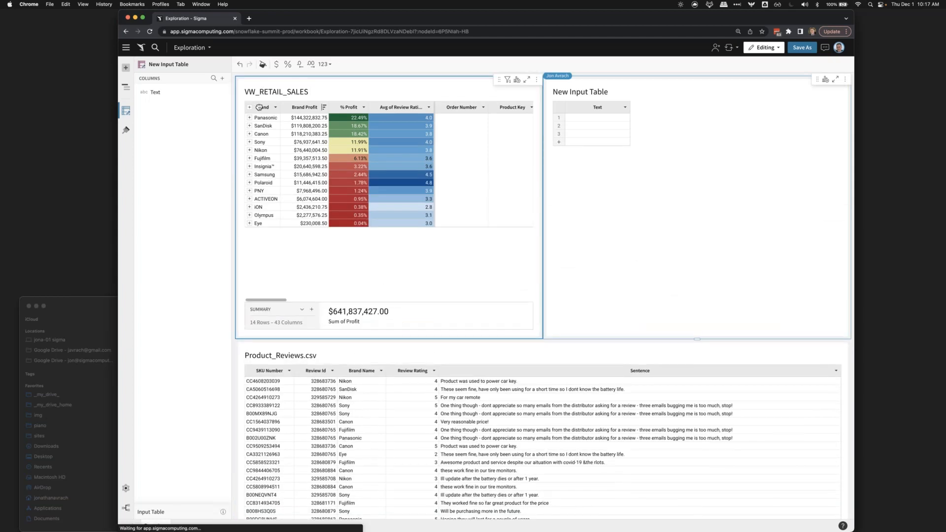
left_click(594, 108)
type("Brand Panasonic SanDisk Canon Sony Nikon Fujifilm Insignia™ Samsung Polaroid PNY ACTIVEON iON Olympus Eye")
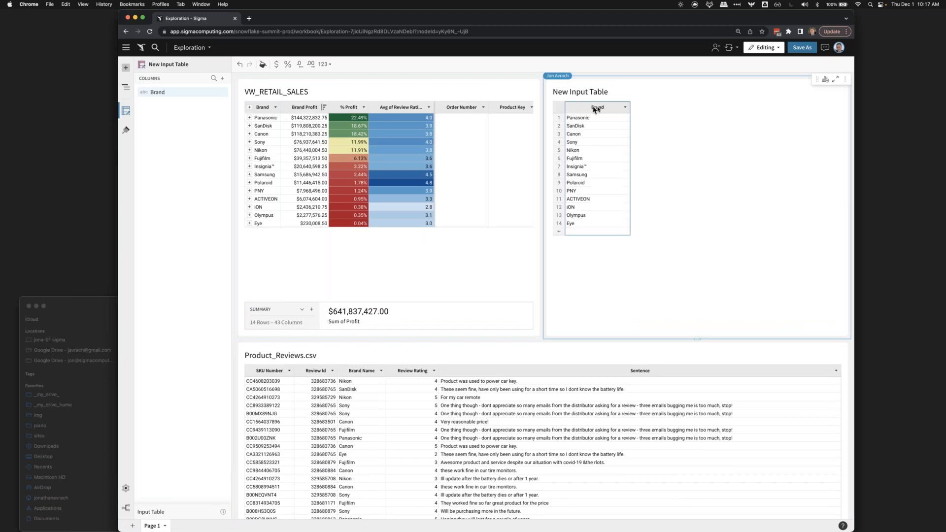
- Add a text column after Brand in the input table and name it Status
left_click(625, 107)
mouse_move(663, 120)
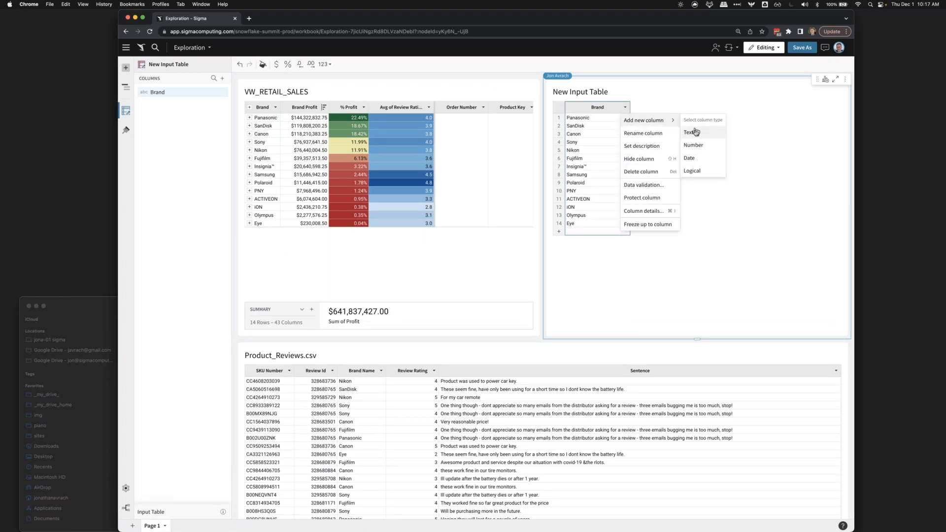
left_click(694, 132)
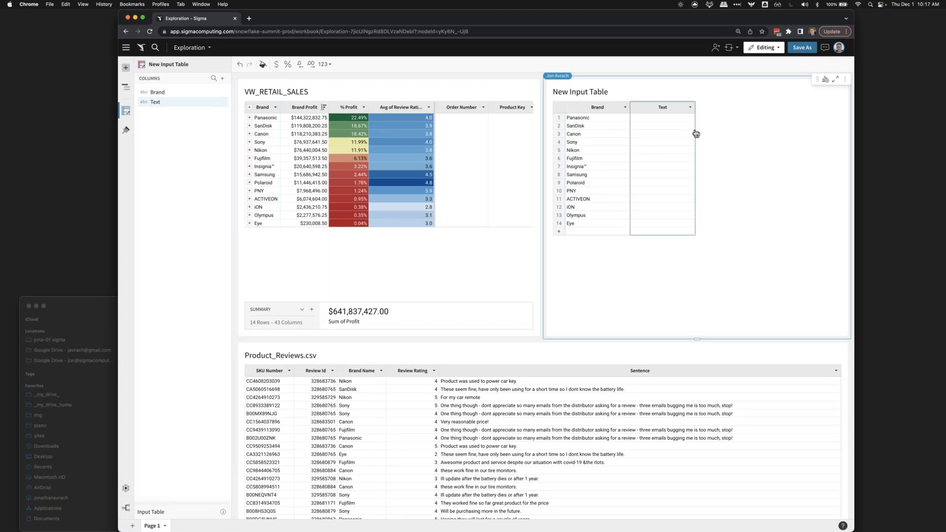
double_click(653, 109)
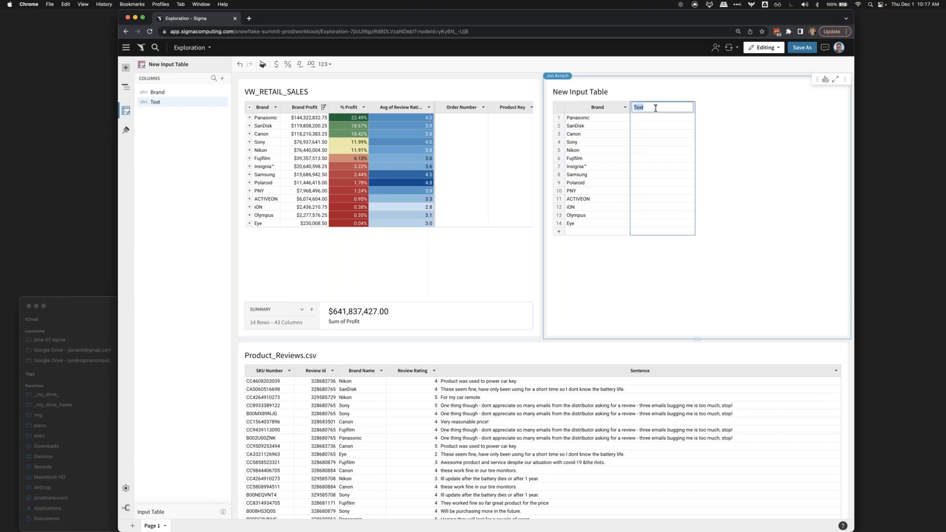
type("Status")
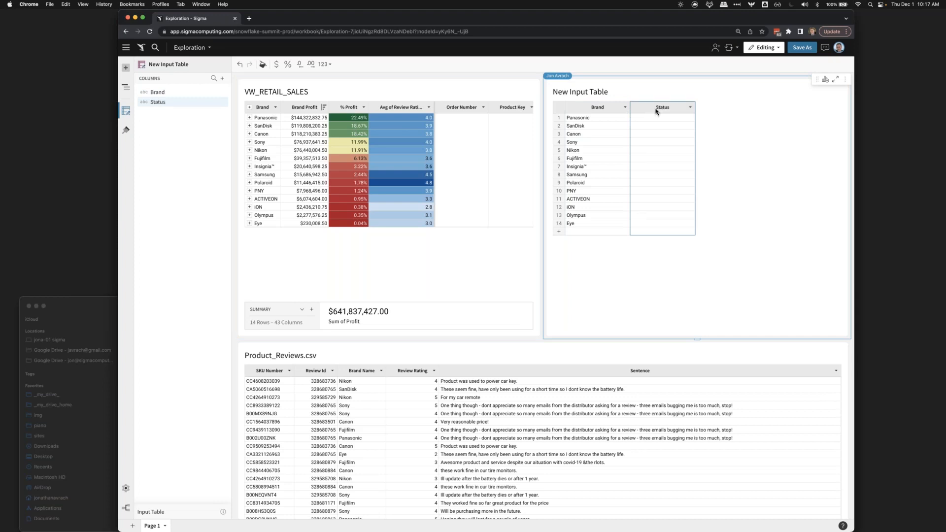
- Enter Keep as the Status for Panasonic, SanDisk and Canon in the input table
left_click(651, 117)
type("K")
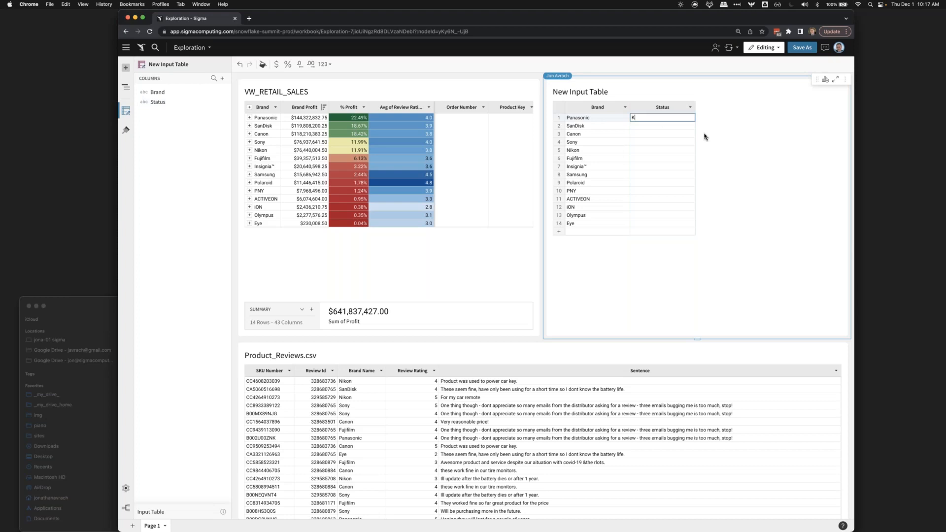
type("eep")
key("Return")
type("Ke")
key("Return")
type("Keep")
key("Return")
- Enter Discontinue as the Status for Sony and copy it to every brand below, through Eye
type("Discontinue")
key("super+c")
key("Return")
key("shift+Down")
key("shift+Down")
key("shift+Down")
key("shift+Down")
key("shift+Down")
key("shift+Down")
key("shift+Down")
key("shift+Down")
key("shift+Down")
key("super+v")
- Change the Status of Samsung and Polaroid to Keep
key("Down")
key("Down")
key("Down")
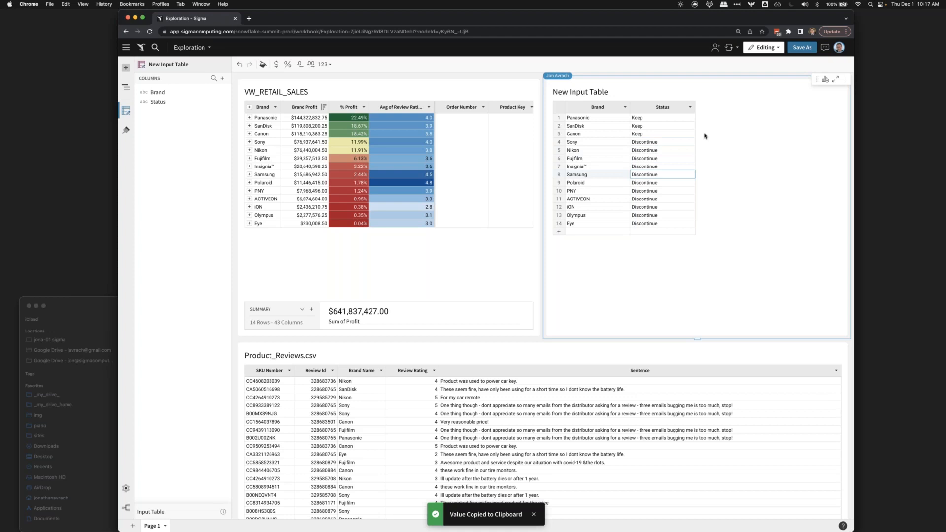
type("Keep")
key("Return")
type("Keep")
key("Return")
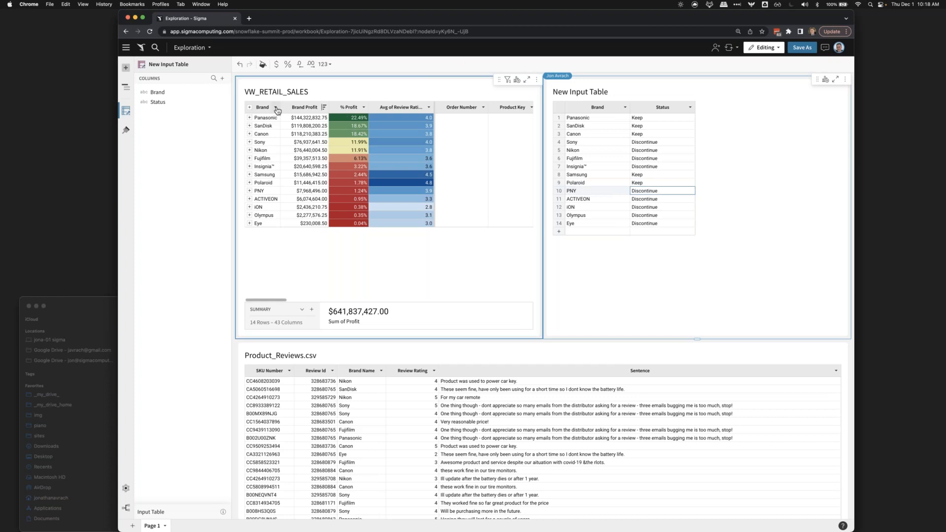
- Rename the input table to "Keep?"
left_click(563, 93)
type("Keep?")
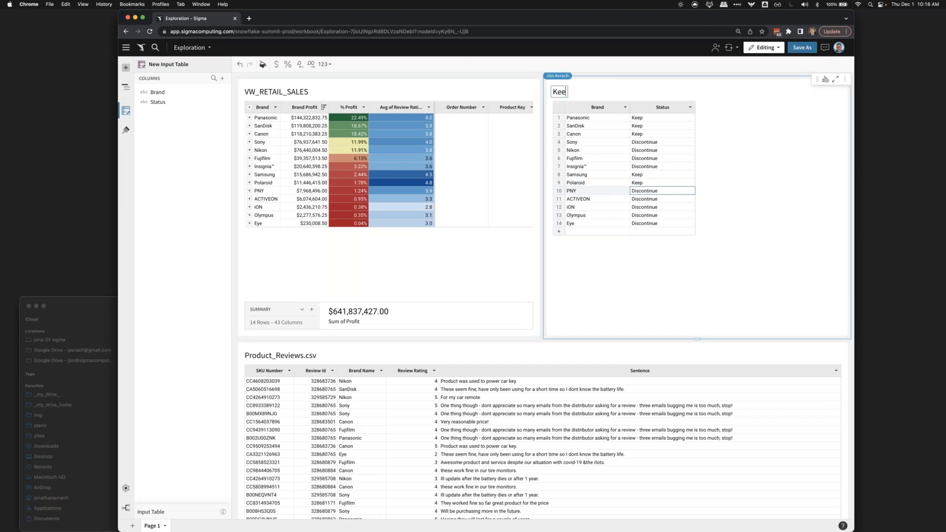
key("Return")
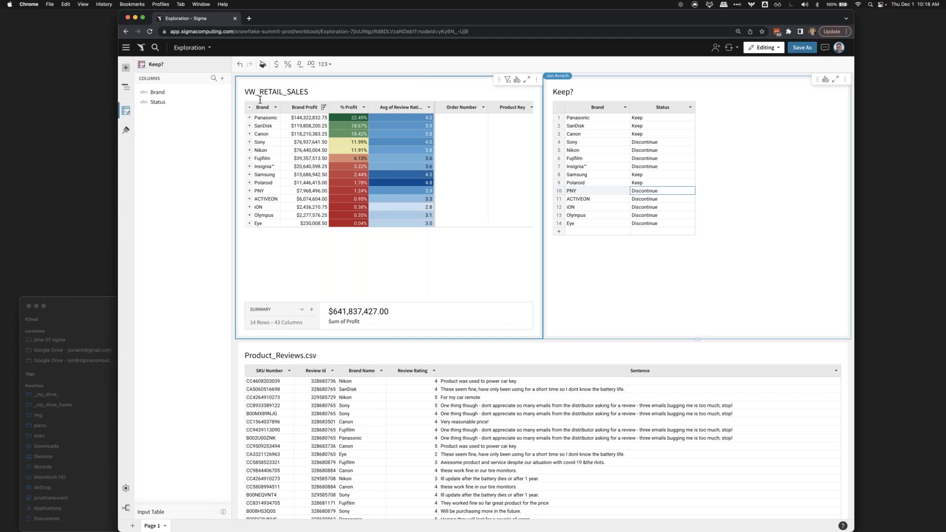
- Add the Status column from the Keep? table to VW_RETAIL_SALES through a lookup that maps Brand to Brand
left_click(276, 108)
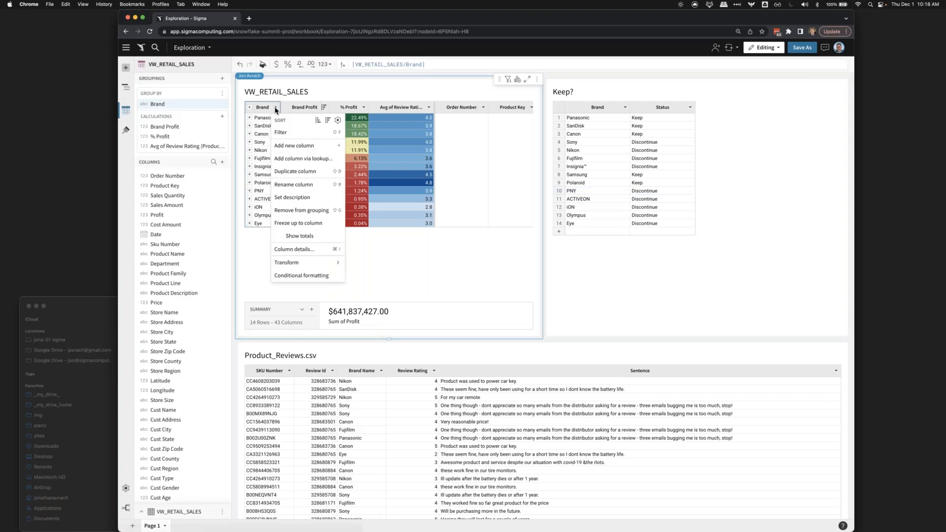
left_click(284, 159)
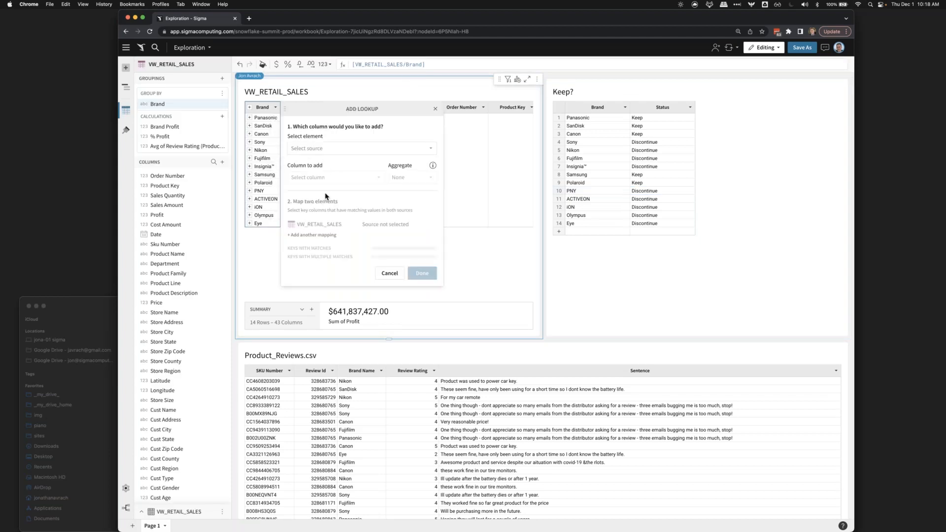
left_click(333, 149)
left_click(323, 187)
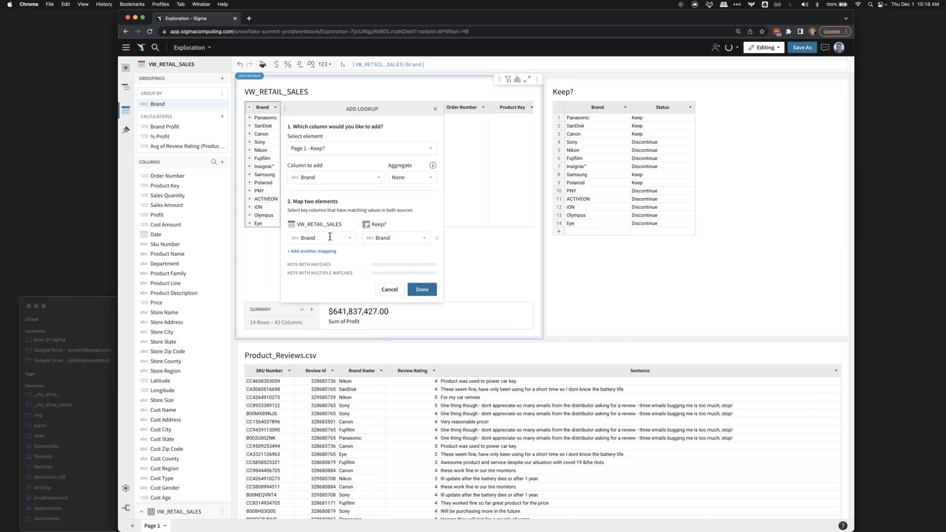
left_click(351, 178)
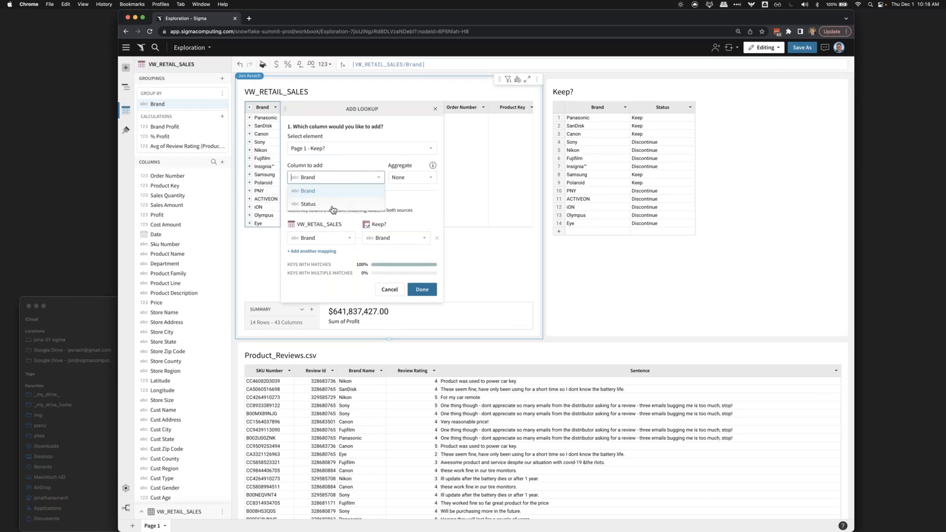
left_click(335, 204)
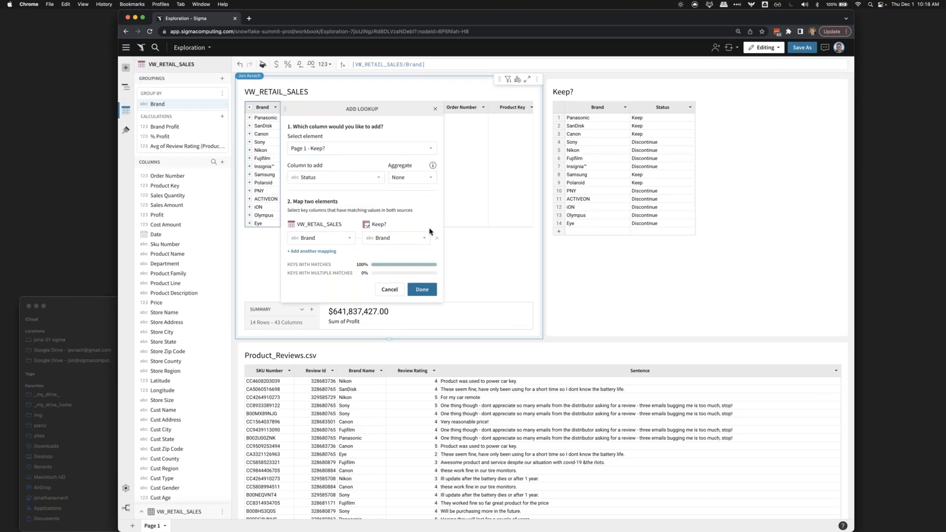
left_click(422, 290)
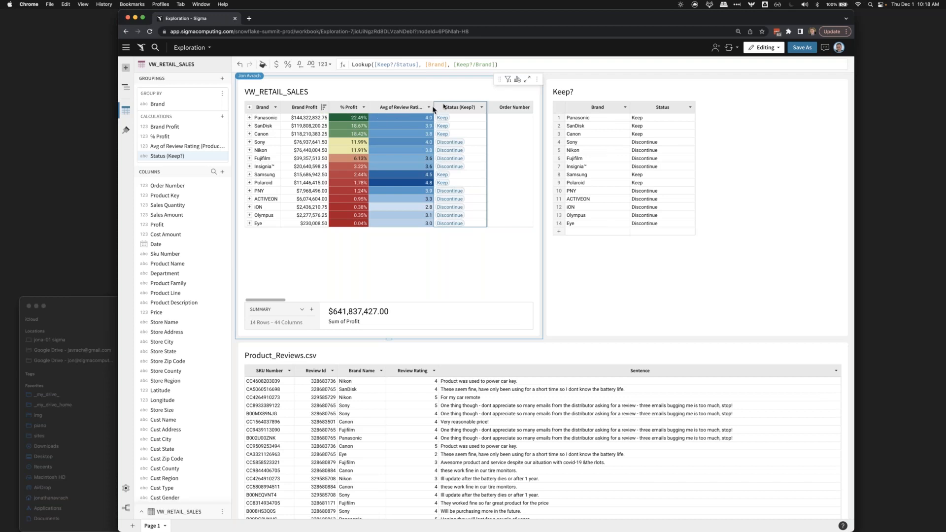
- Review the formulas behind the % Profit, Avg of Review Rating and Status (Keep?) columns
left_click(344, 109)
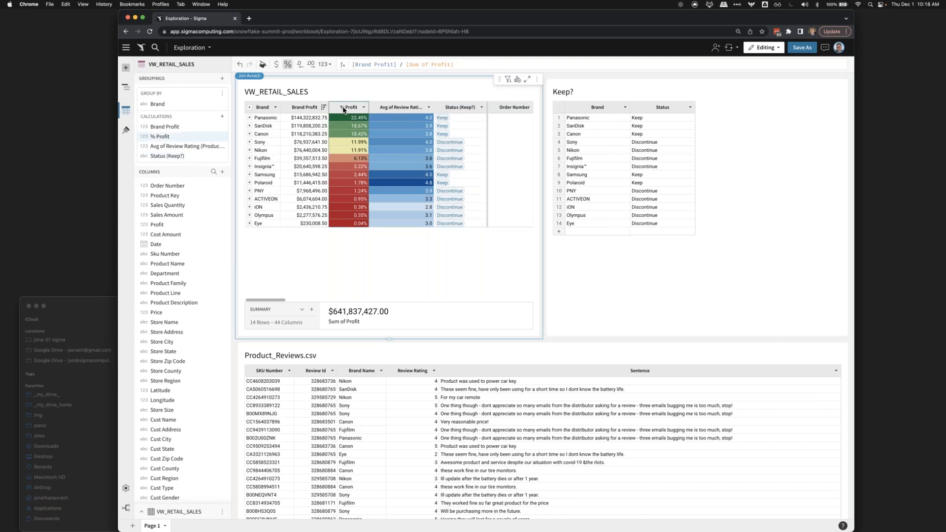
left_click(386, 108)
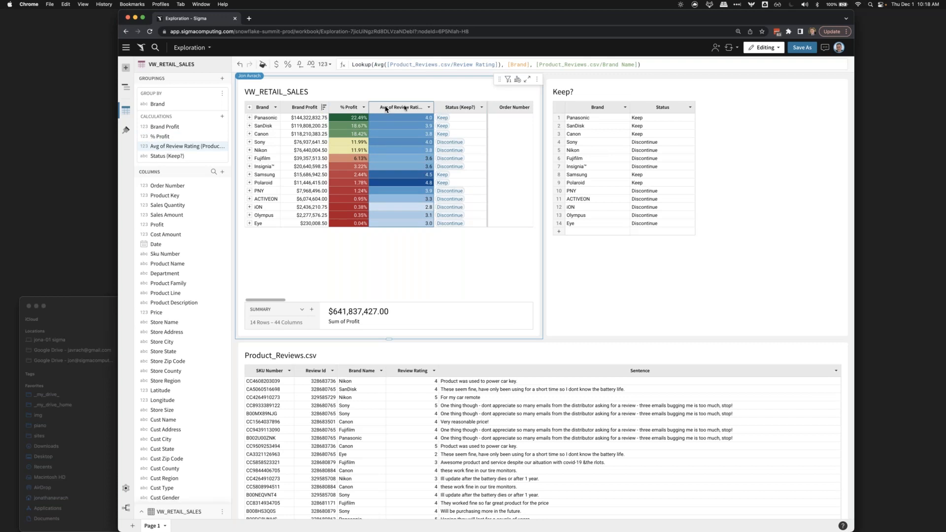
left_click(453, 110)
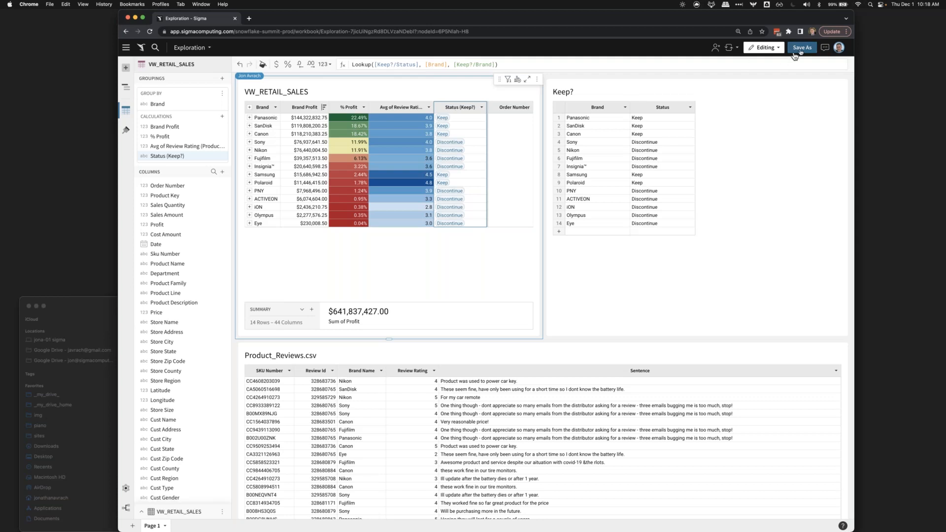
- Save the workbook in My Documents as "Brand Analysis for Webinar"
left_click(801, 48)
triple_click(460, 128)
type("Brand Analy")
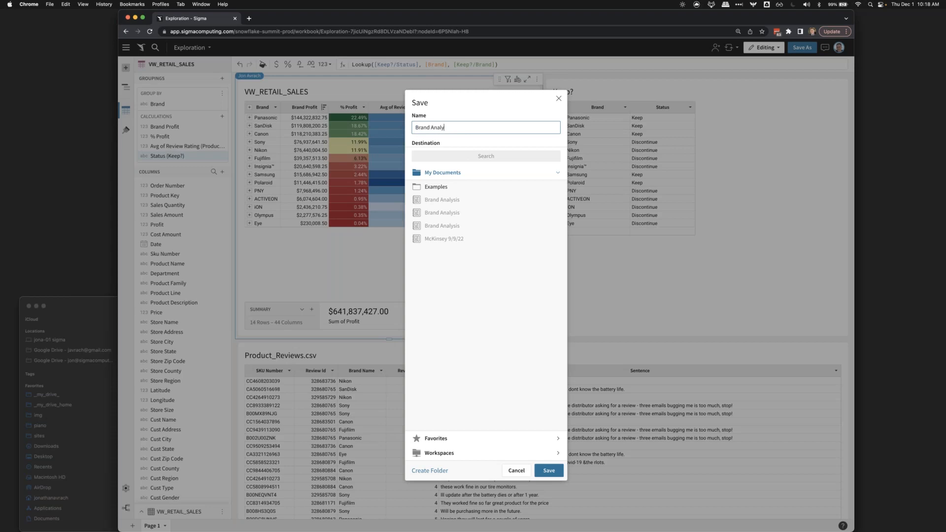
type("sis for Webinar")
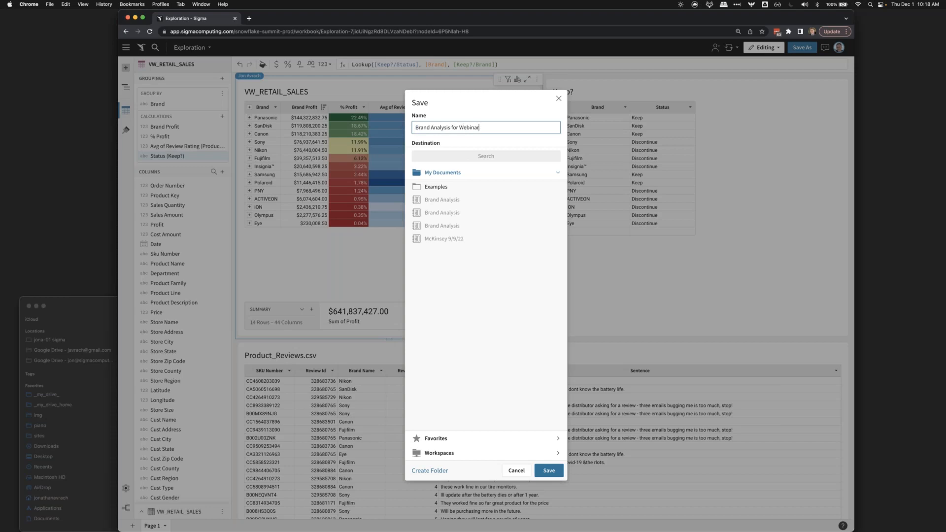
key("Return")
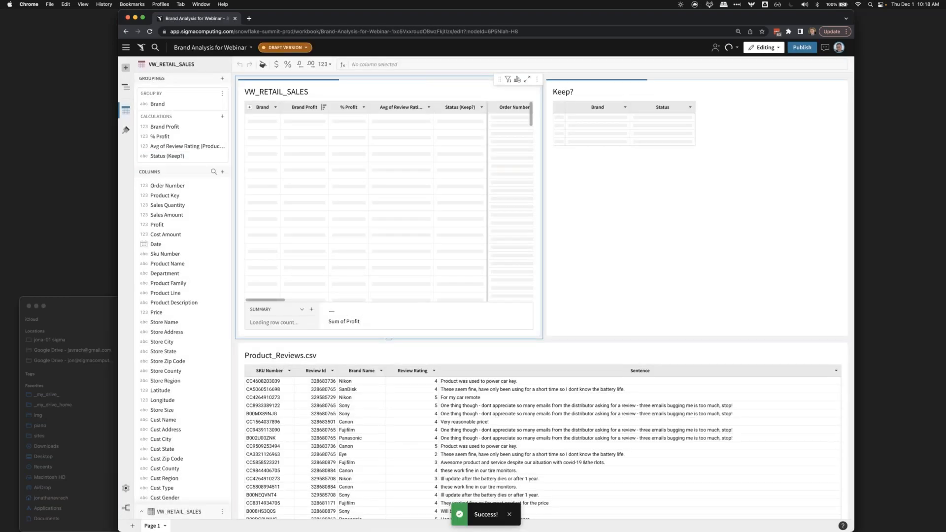
- Share the workbook with the colleague found by name search, granting Can Edit permission and keeping the email notification
left_click(715, 48)
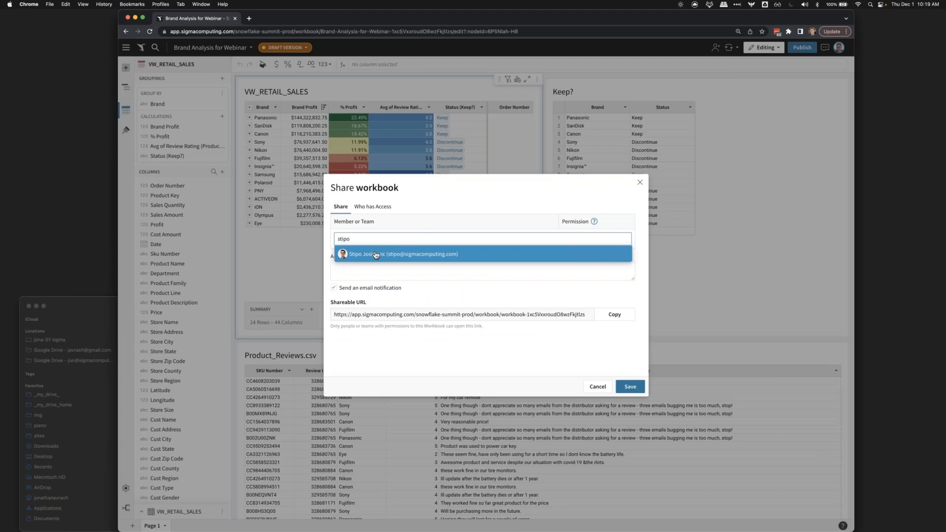
left_click(376, 254)
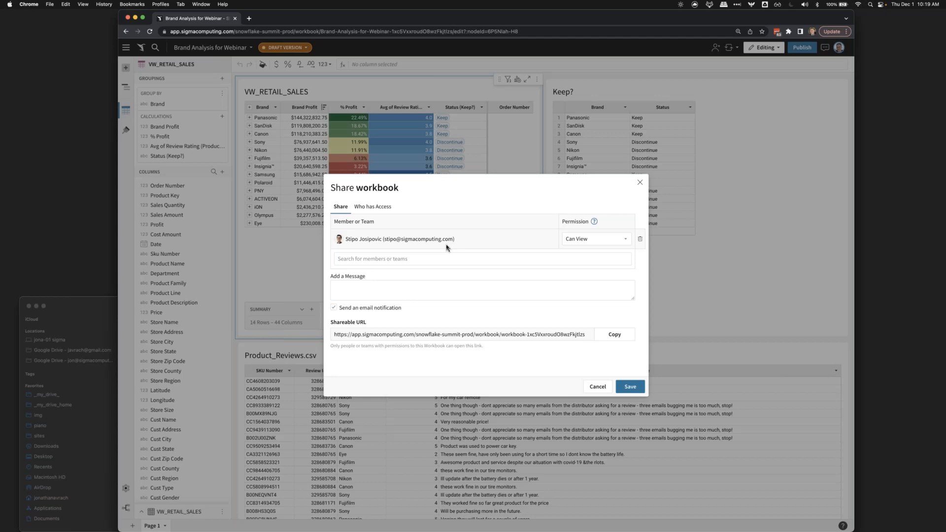
left_click(572, 239)
left_click(576, 279)
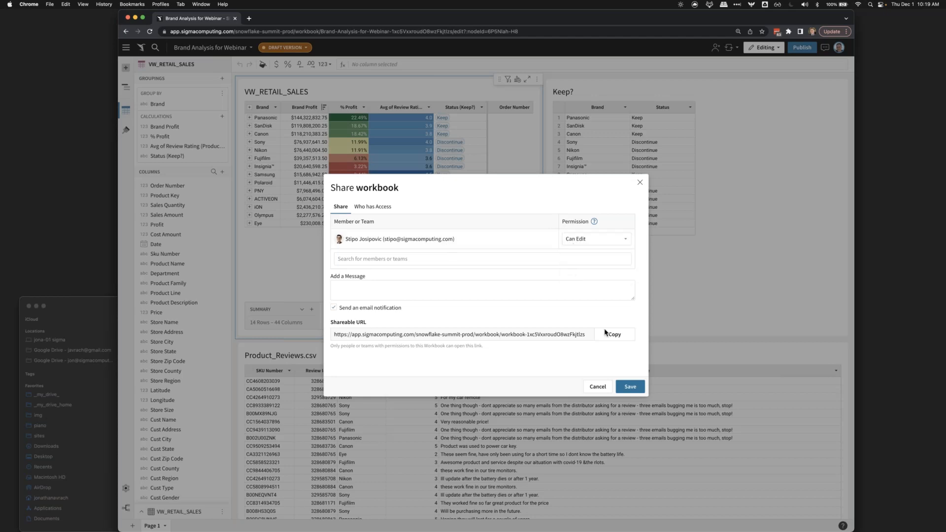
left_click(632, 387)
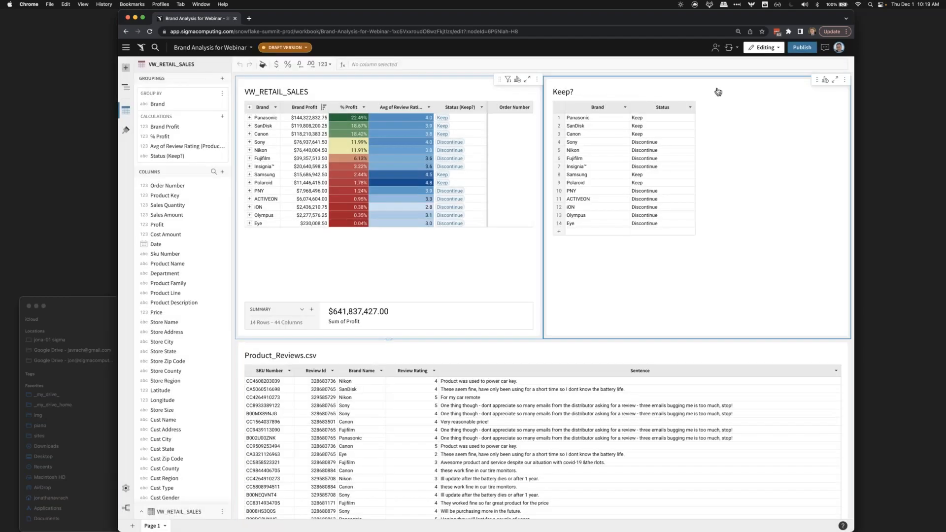
- Post a workbook-level comment that mentions the colleague by e-mail and reads "please take a look!"
left_click(824, 47)
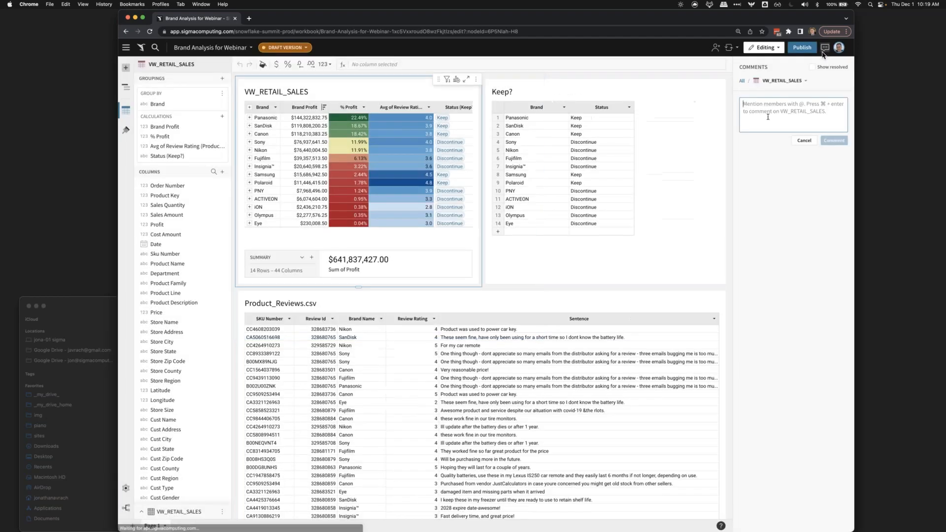
left_click(769, 119)
type("@s")
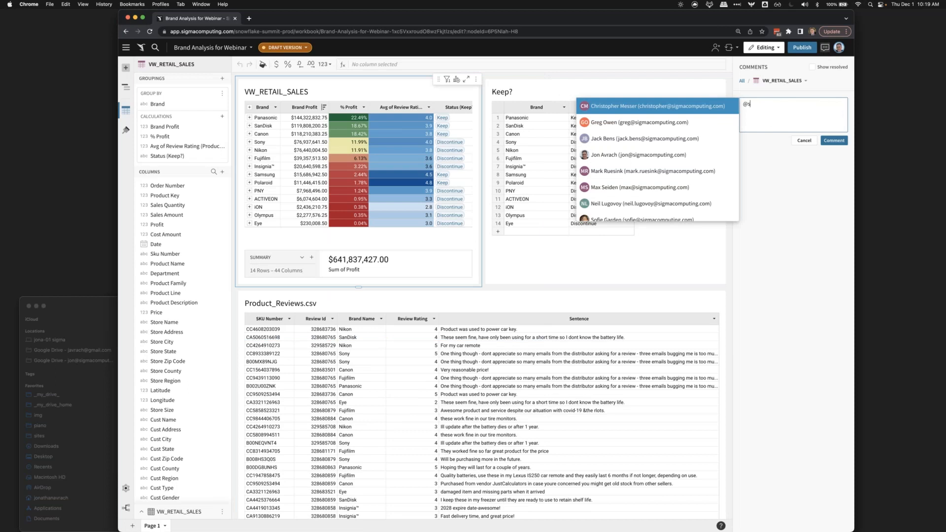
key("Escape")
left_click(742, 81)
left_click(755, 105)
key("Return")
type("please take a look")
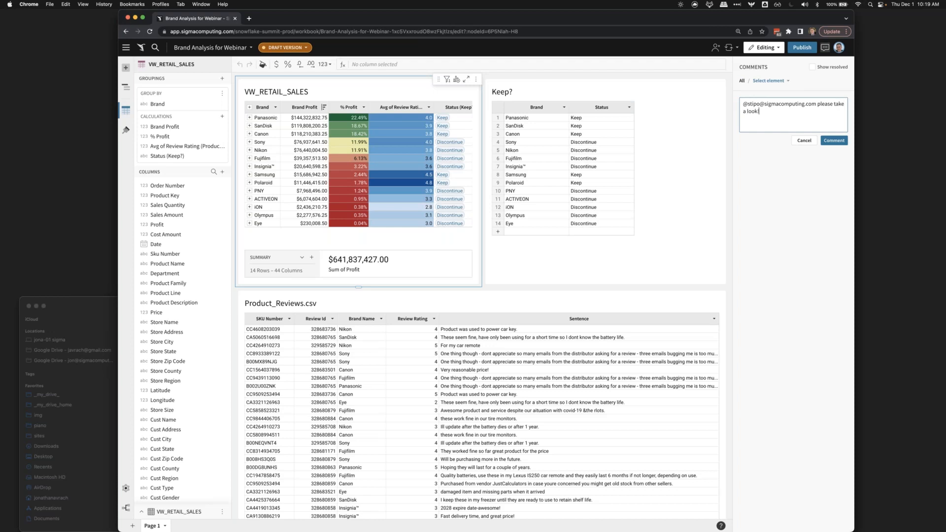
type("!")
left_click(834, 140)
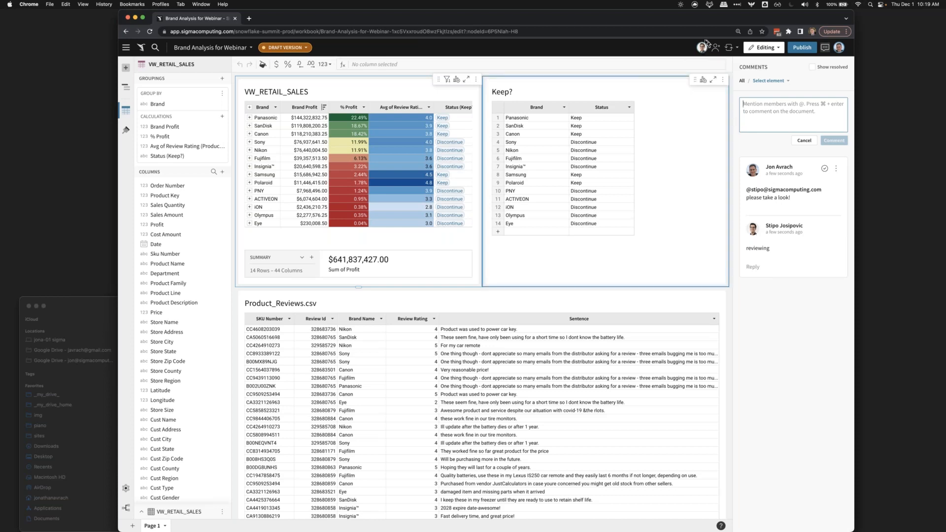
scroll(706, 43, "up", 5)
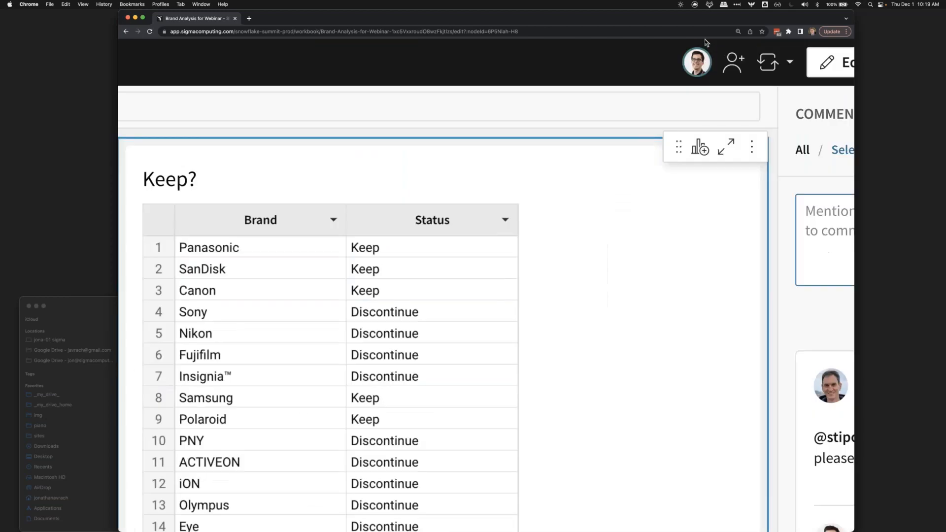
scroll(706, 43, "down", 3)
scroll(705, 43, "down", 3)
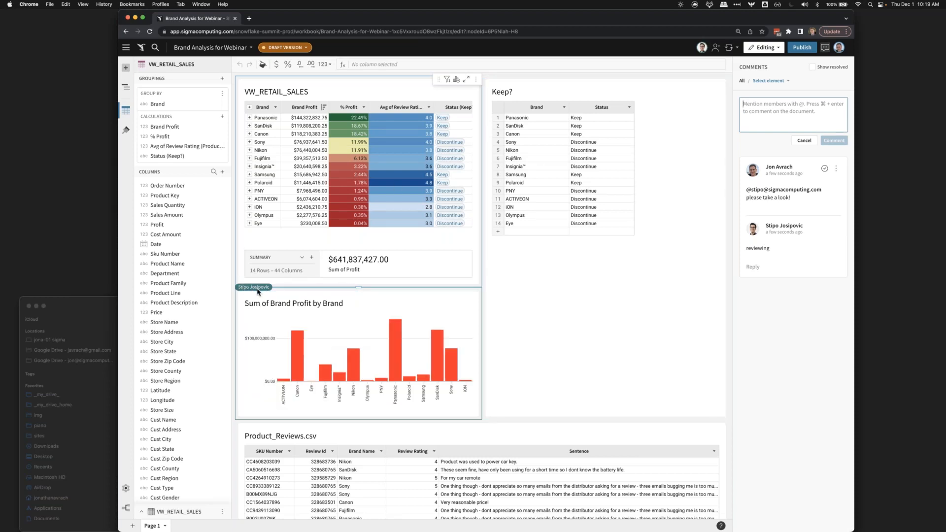
- Add a text element reading "Brand Analysis" below the Sum of Brand Profit by Brand chart
left_click(385, 298)
left_click(126, 67)
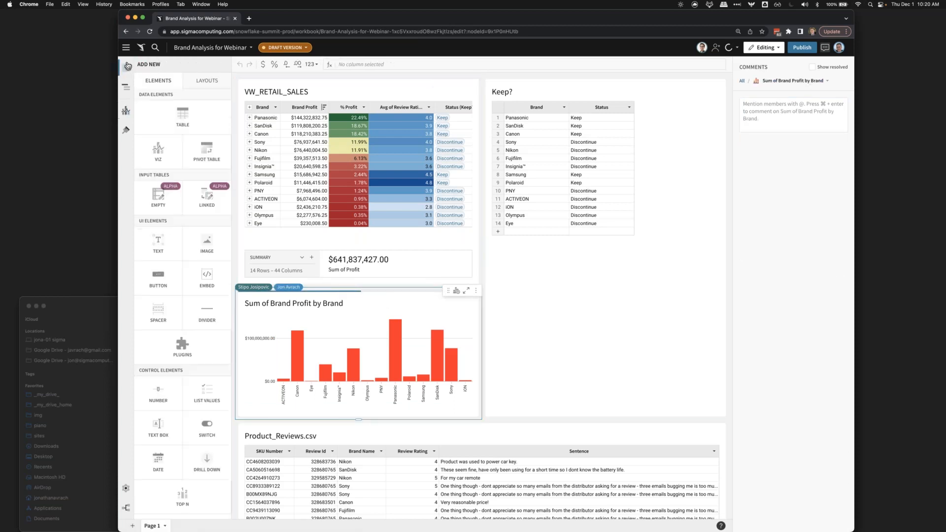
left_click(154, 238)
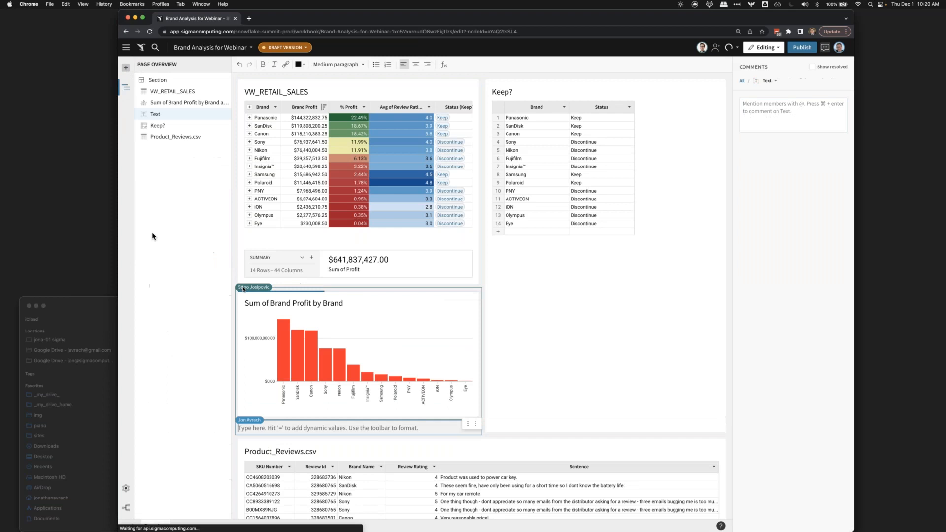
type("Brand ANaly")
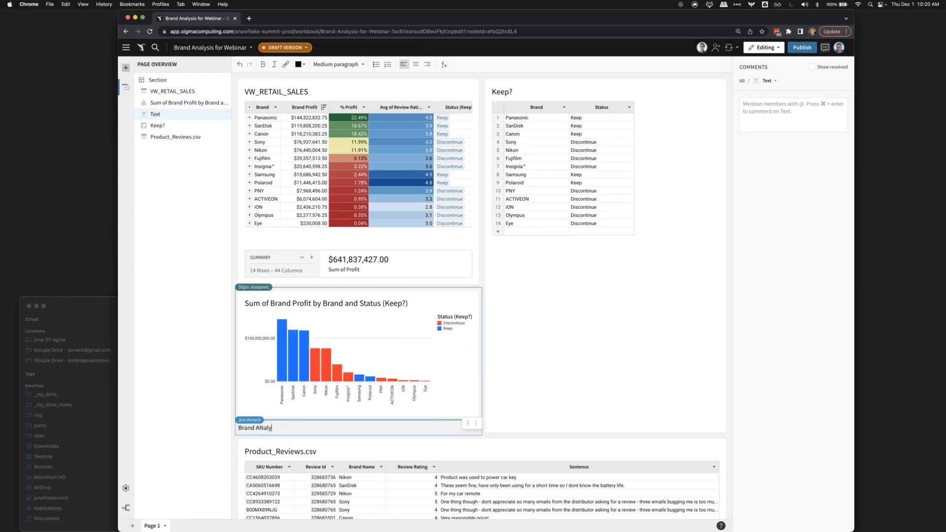
key("BackSpace")
key("BackSpace")
key("BackSpace")
key("BackSpace")
type("nalysis")
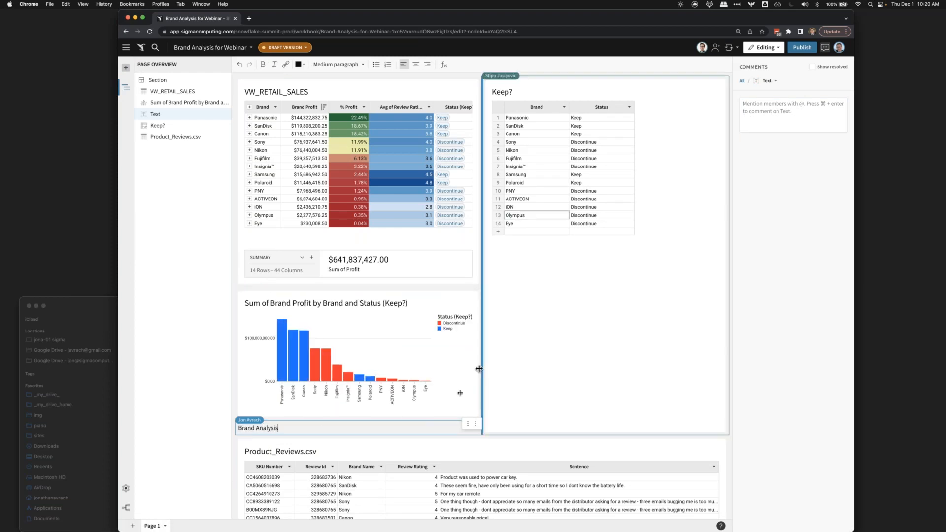
- Apply the Large heading style to the Brand Analysis text and move the element above VW_RETAIL_SALES as the page title
key("super+a")
left_click(338, 64)
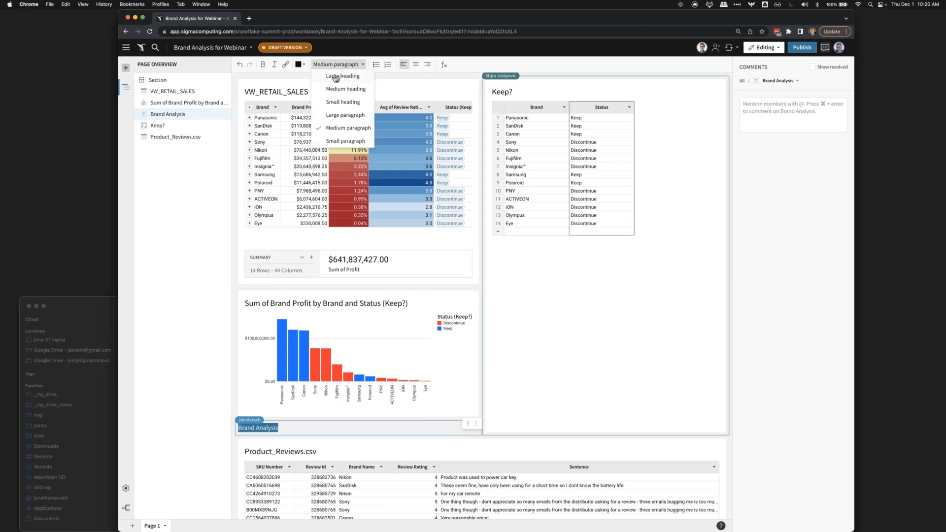
left_click(335, 77)
left_click_drag(468, 423, 435, 79)
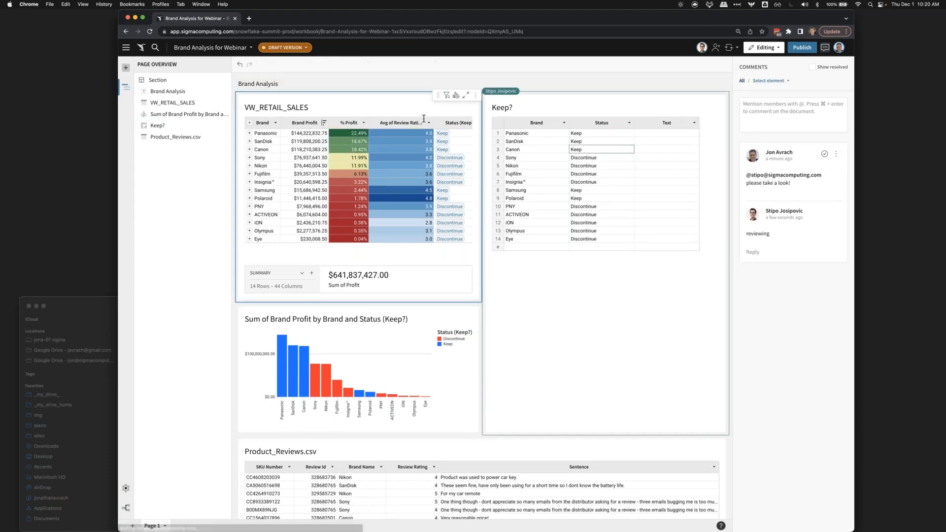
- Move the VW_RETAIL_SALES table below the Keep? table, leaving the brand profit chart alone in its column
left_click(425, 335)
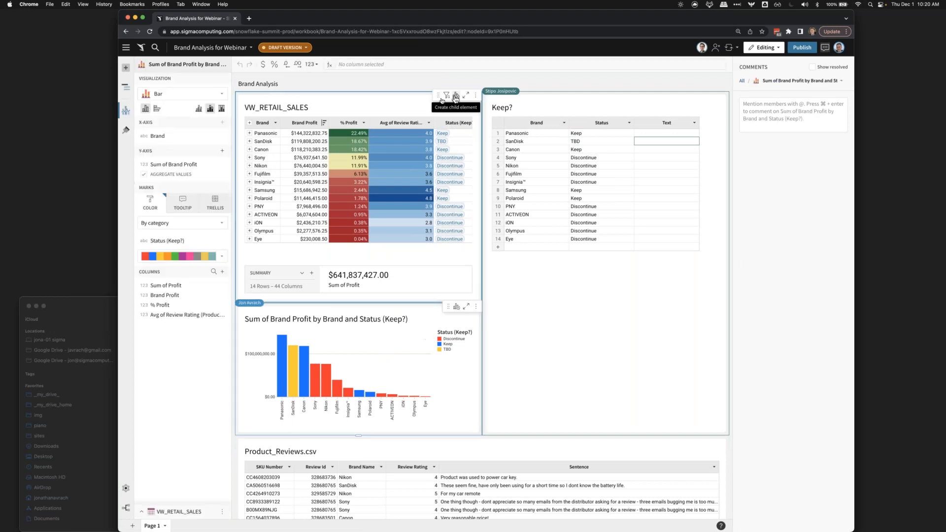
left_click_drag(438, 96, 548, 364)
left_click(407, 211)
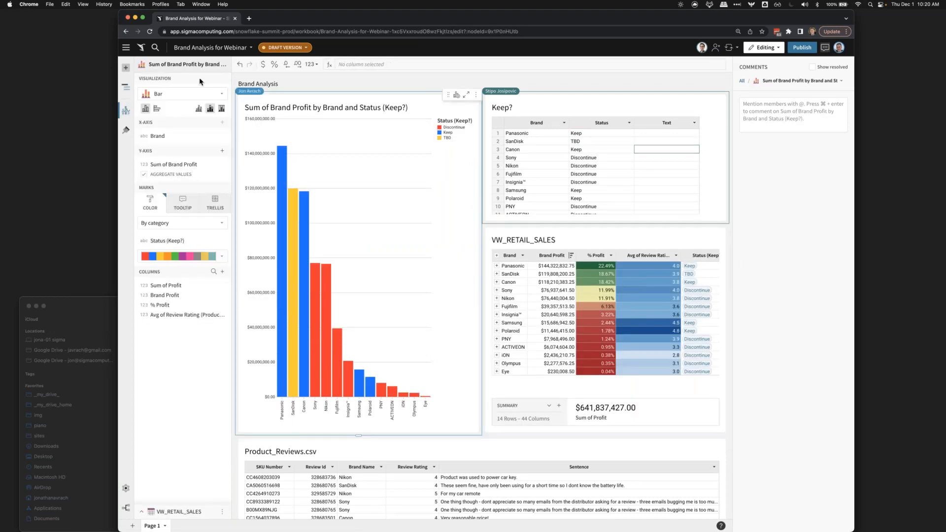
- Switch the brand profit chart to horizontal bars and make the Keep? table tall enough to show all its rows
left_click(157, 109)
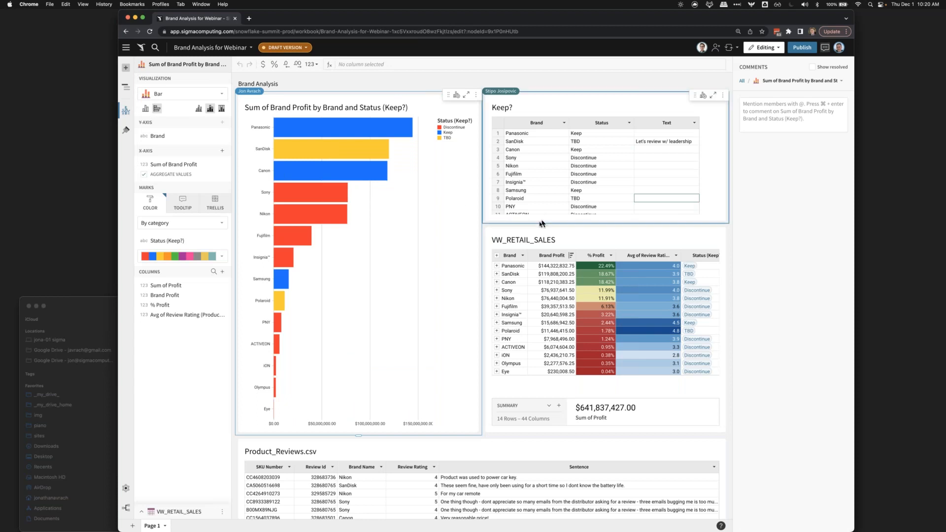
left_click_drag(538, 223, 537, 305)
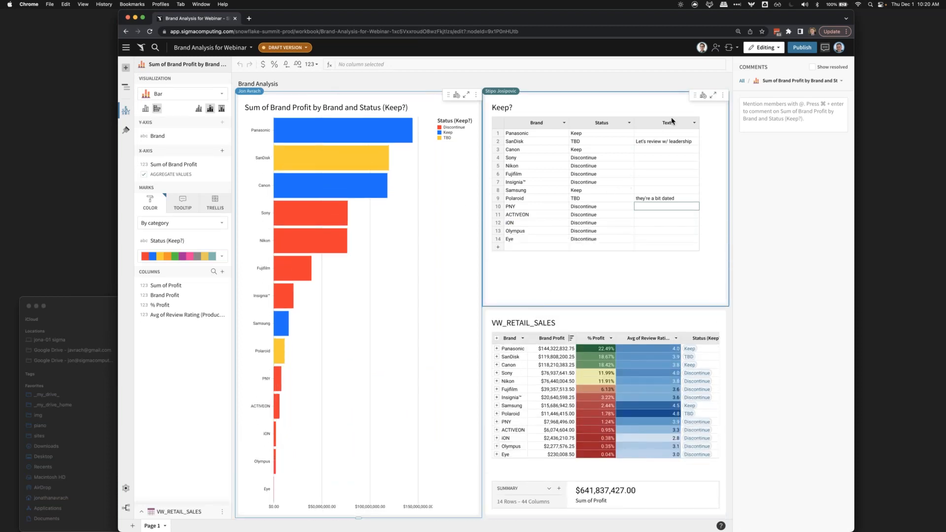
left_click(824, 48)
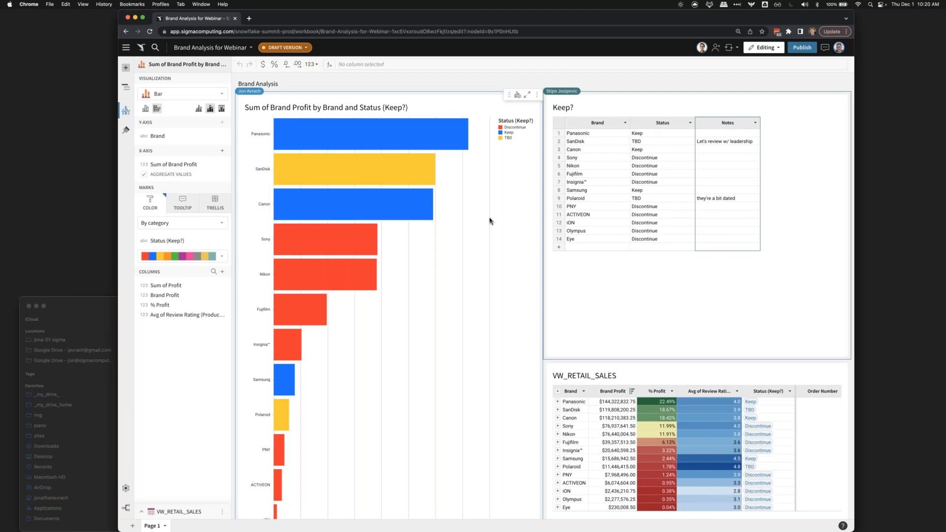
- Examine the SanDisk bar in the chart, the TBD statuses and notes in the Keep? table, and the remaining page elements
mouse_move(379, 169)
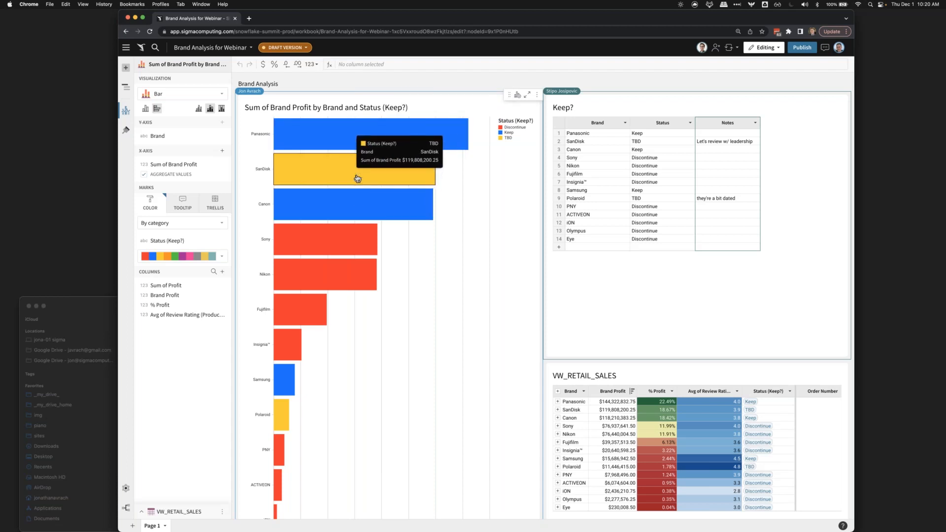
left_click(743, 138)
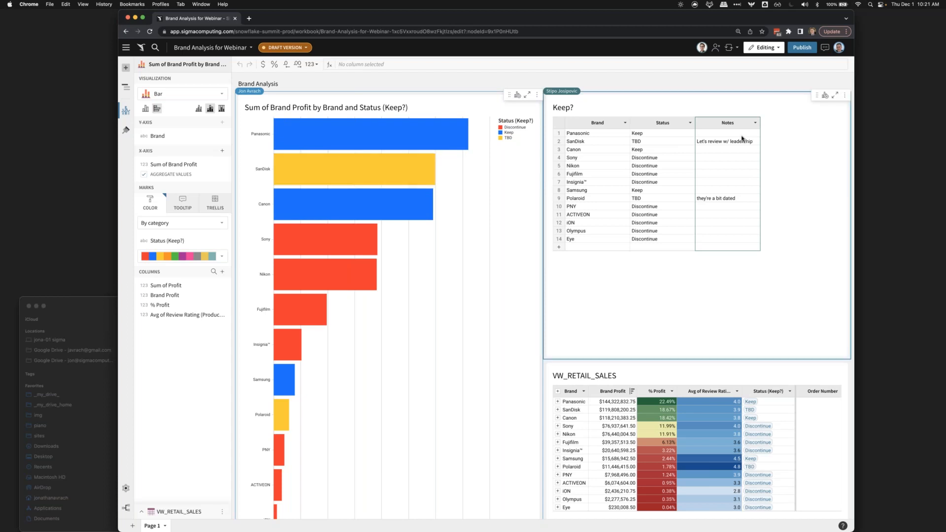
scroll(743, 137, "up", 5)
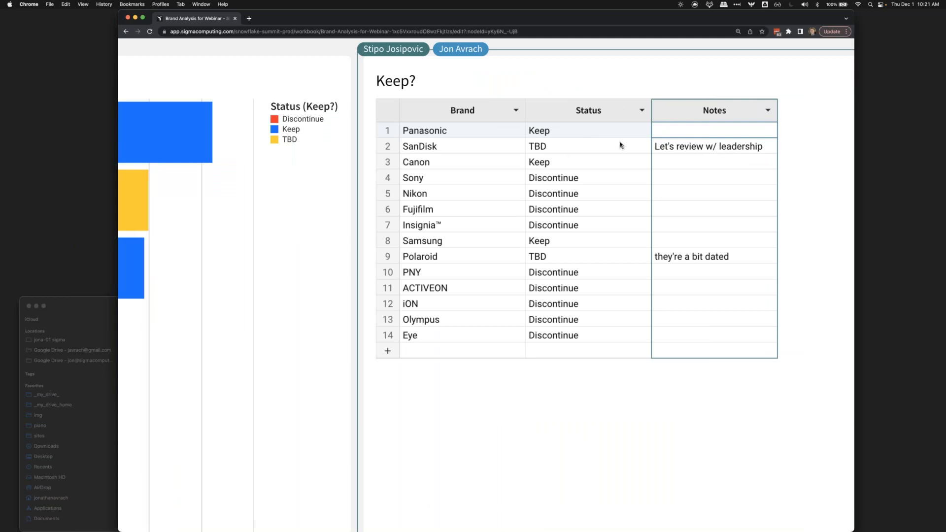
scroll(620, 146, "down", 5)
left_click(586, 198)
left_click(728, 198)
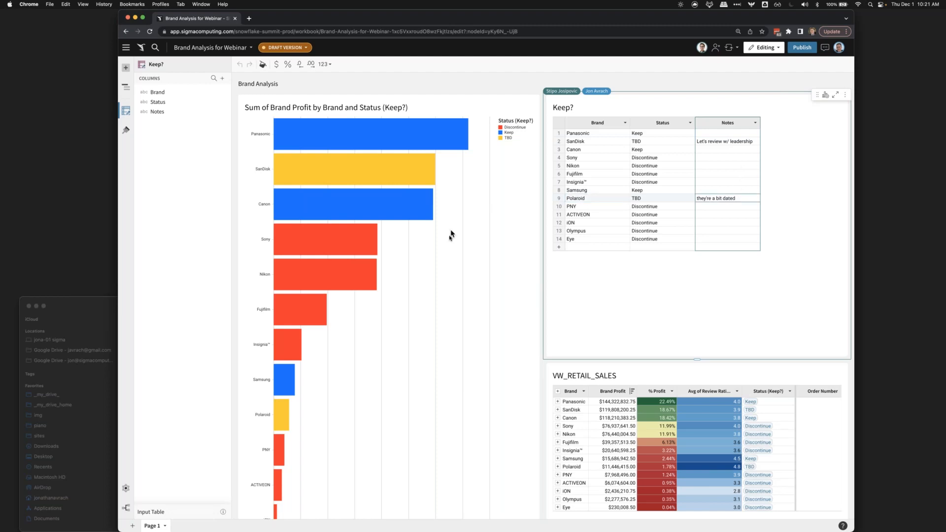
scroll(448, 239, "down", 5)
scroll(449, 238, "down", 3)
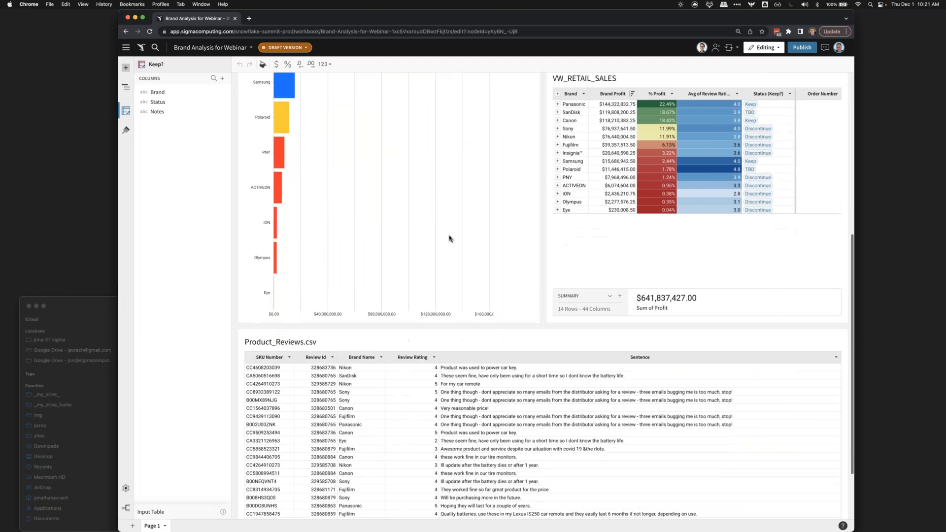
scroll(449, 239, "up", 8)
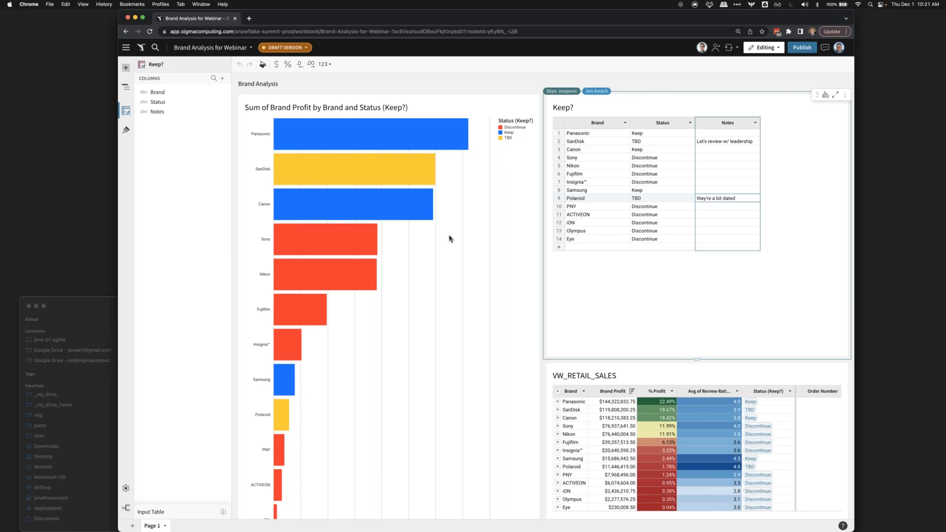
- Format the Brand Analysis title as a Large heading and publish the workbook
left_click(267, 84)
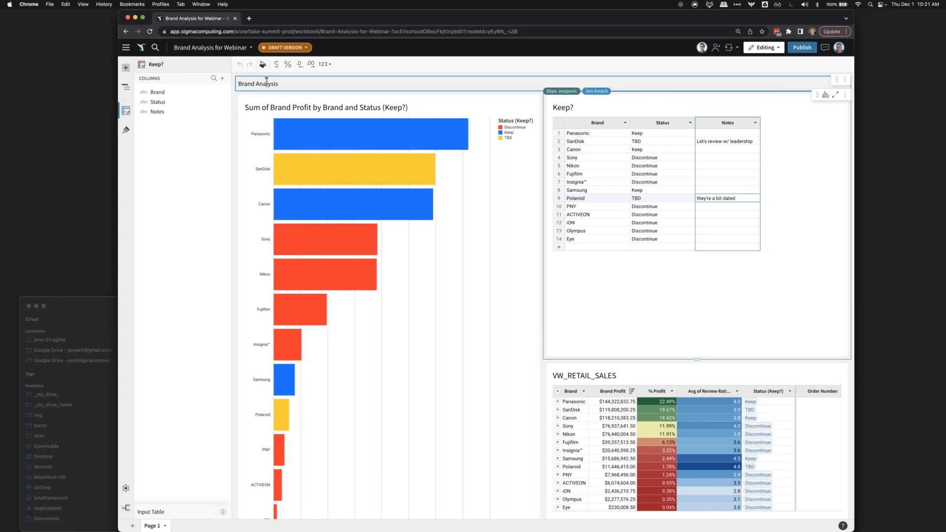
left_click(343, 65)
left_click(340, 79)
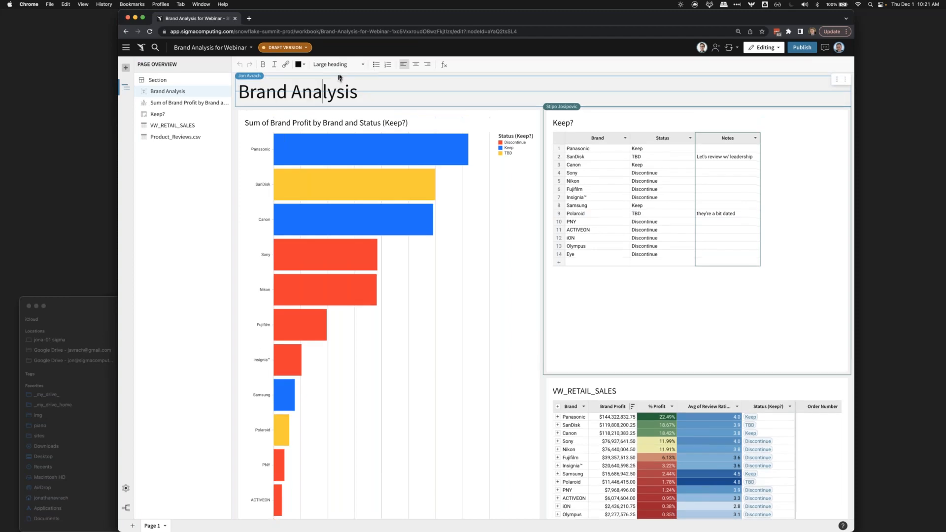
left_click(803, 48)
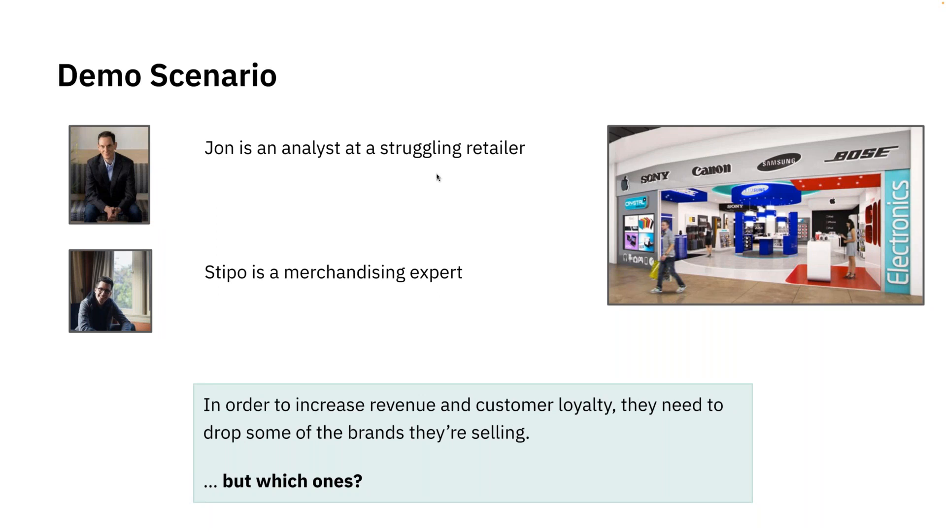
key("Right")
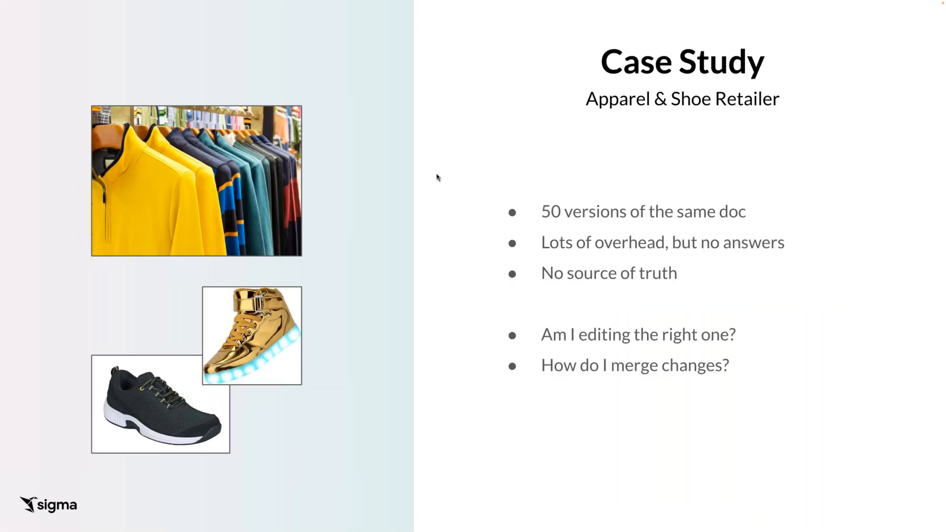